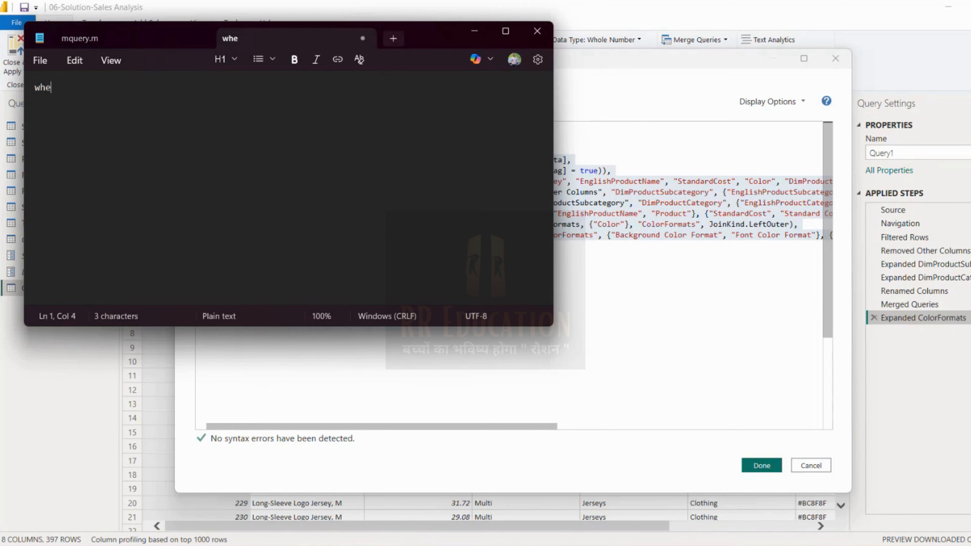
Complete the note so it reads "where, orderby, rename, groupby" and minimize its window
type("re, orderby, rename")
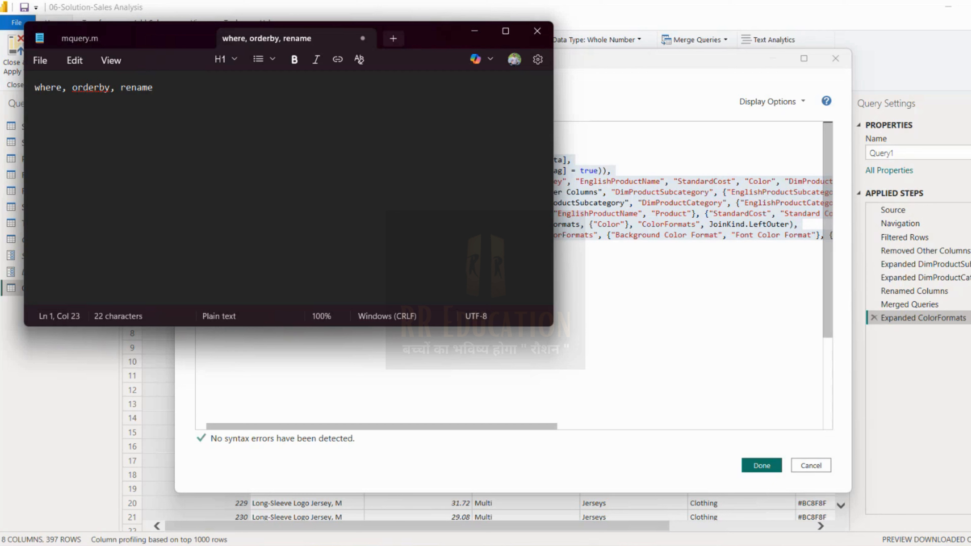
type(", groupby")
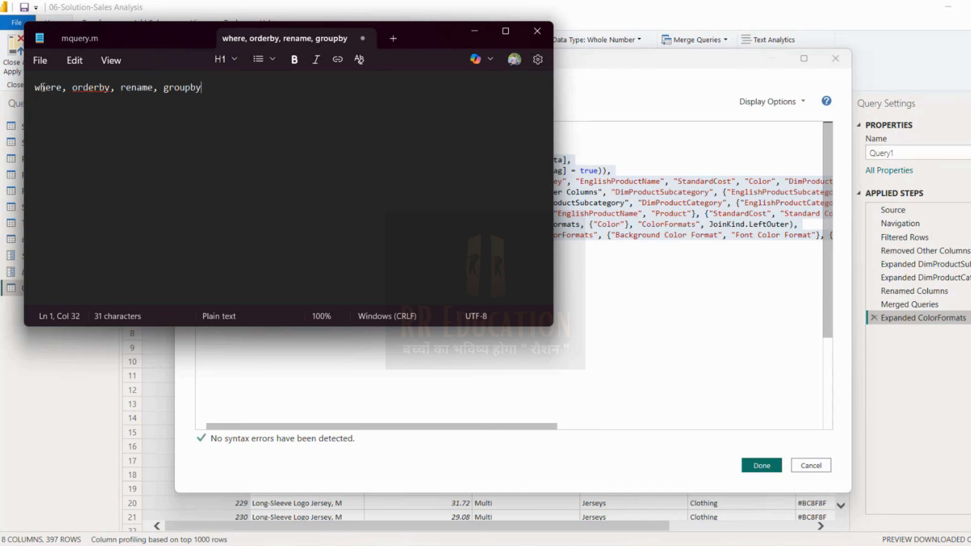
key("ctrl+a")
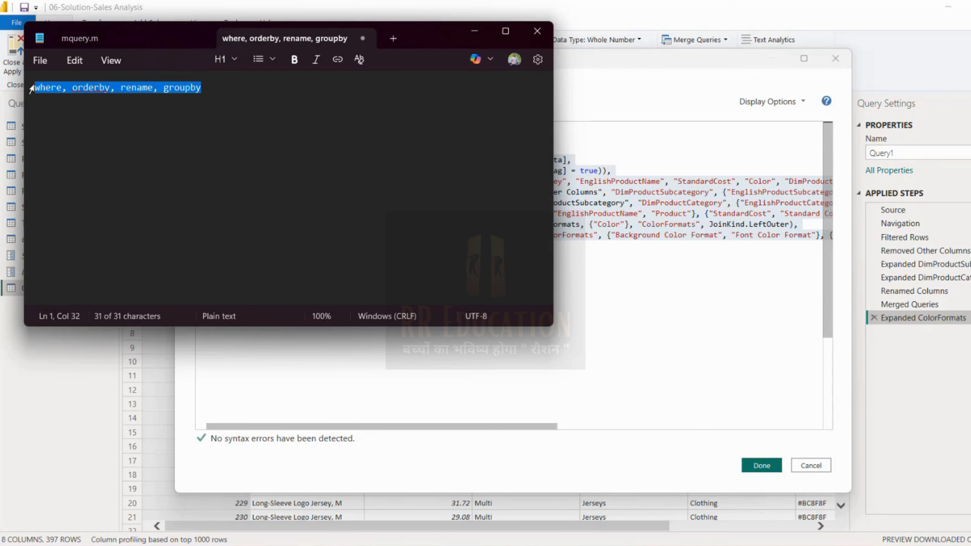
left_click(471, 37)
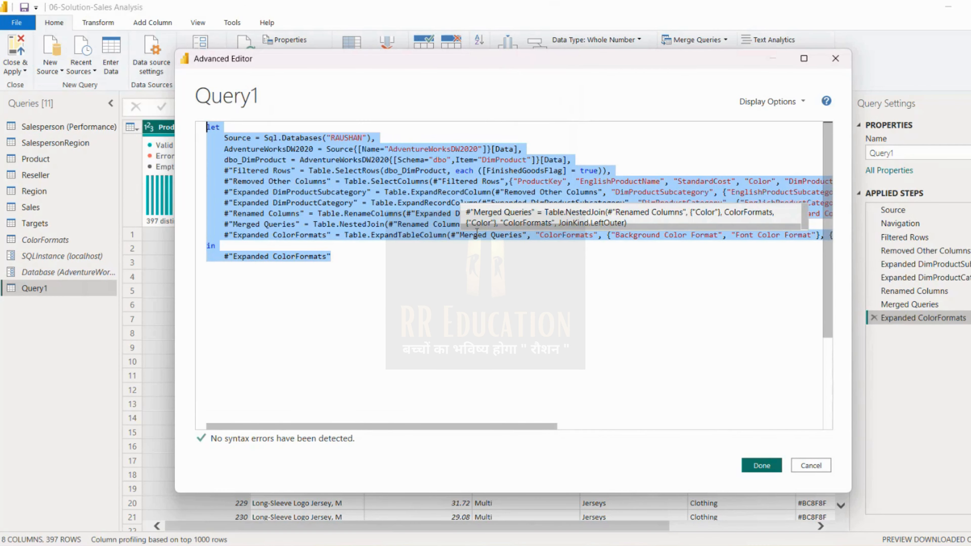
Review the full M code of Query1 in the Advanced Editor and close it without changes
left_click_drag(411, 269, 362, 235)
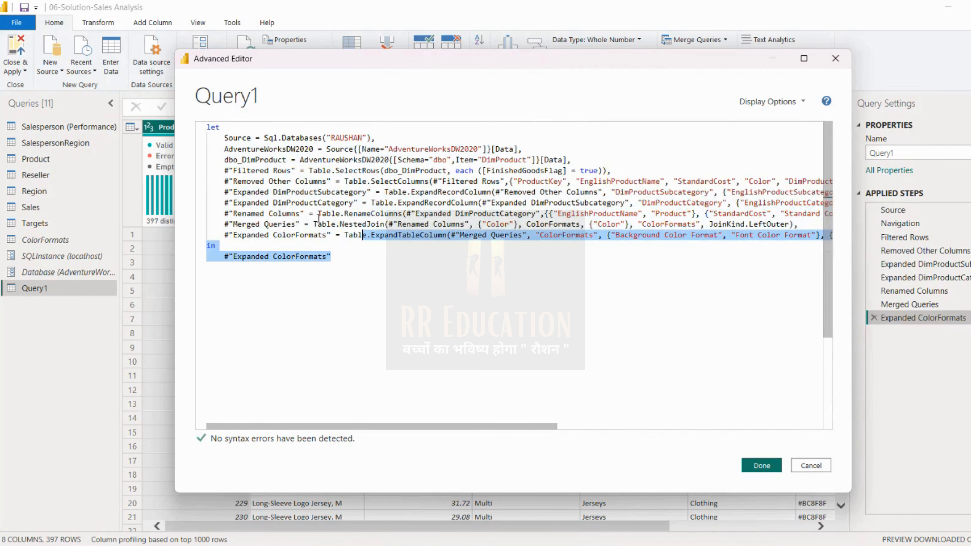
key("ctrl+a")
left_click(338, 249)
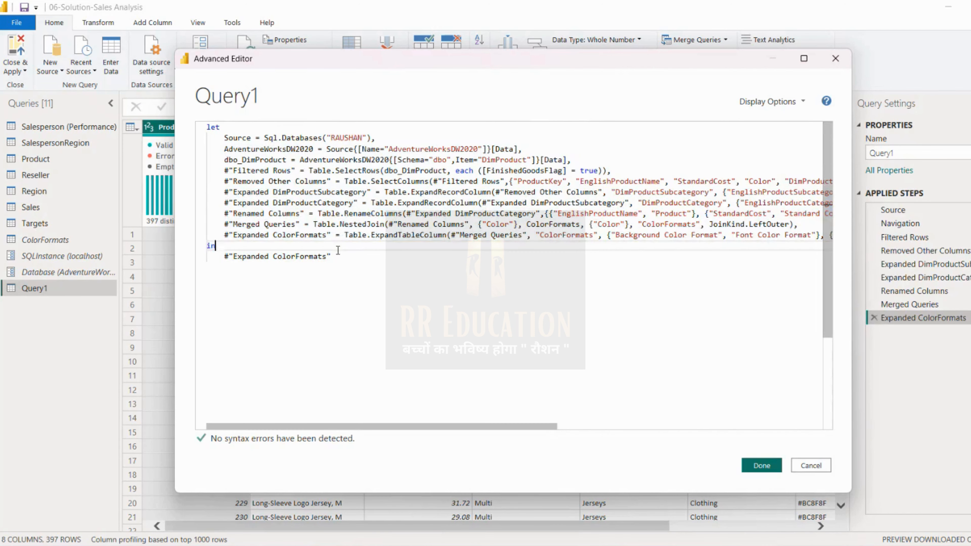
left_click_drag(348, 257, 208, 114)
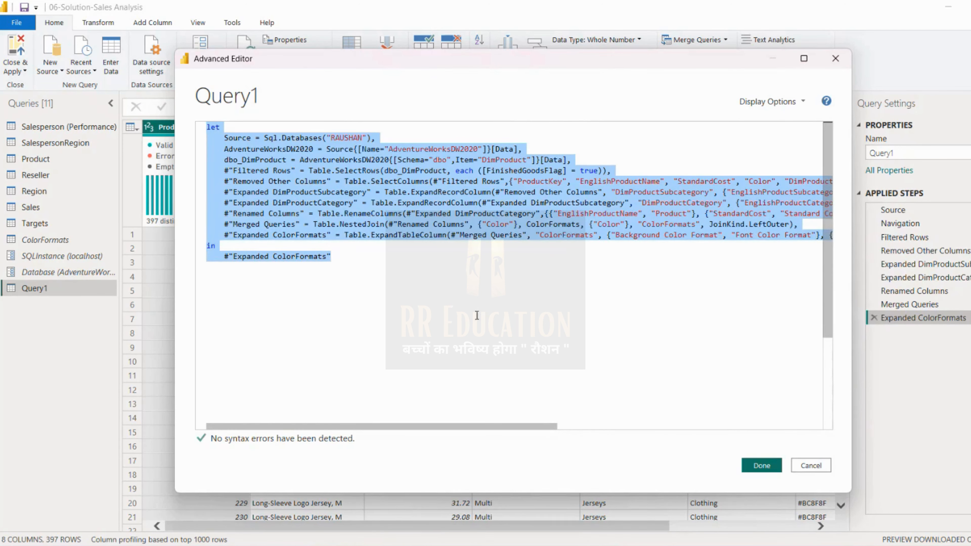
left_click(680, 372)
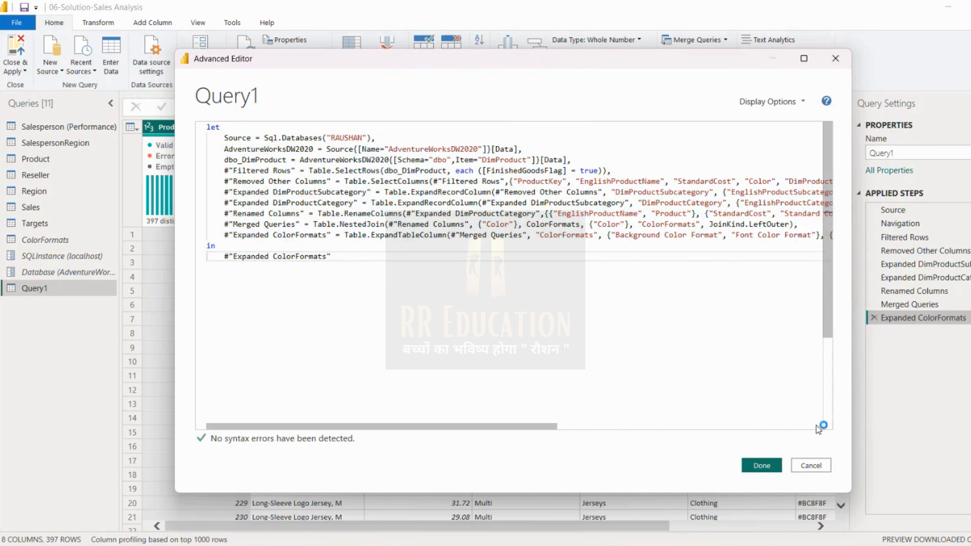
left_click(817, 466)
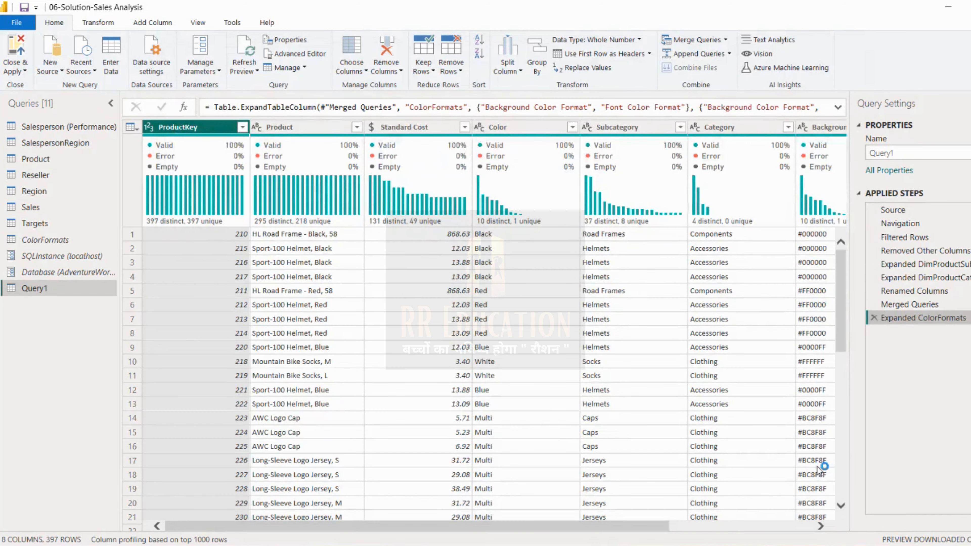
Check whether a native query is available for the Expanded ColorFormats, Filtered Rows and Removed Other Columns steps
right_click(968, 323)
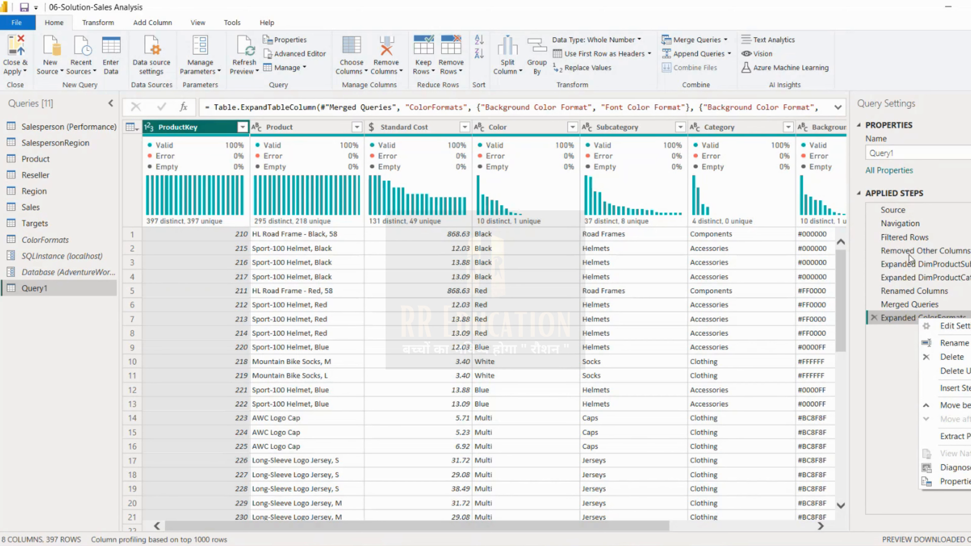
left_click(909, 239)
right_click(909, 239)
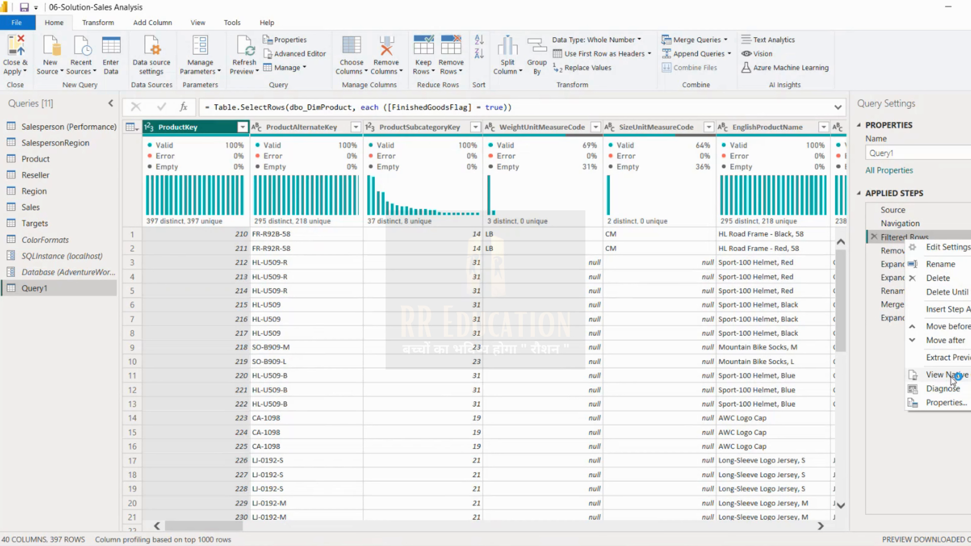
left_click(881, 367)
right_click(933, 254)
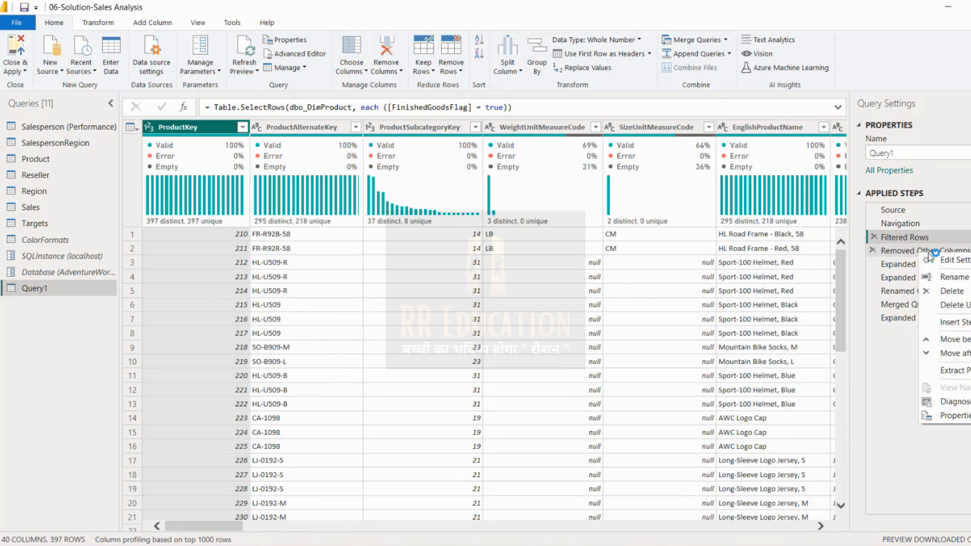
left_click(878, 374)
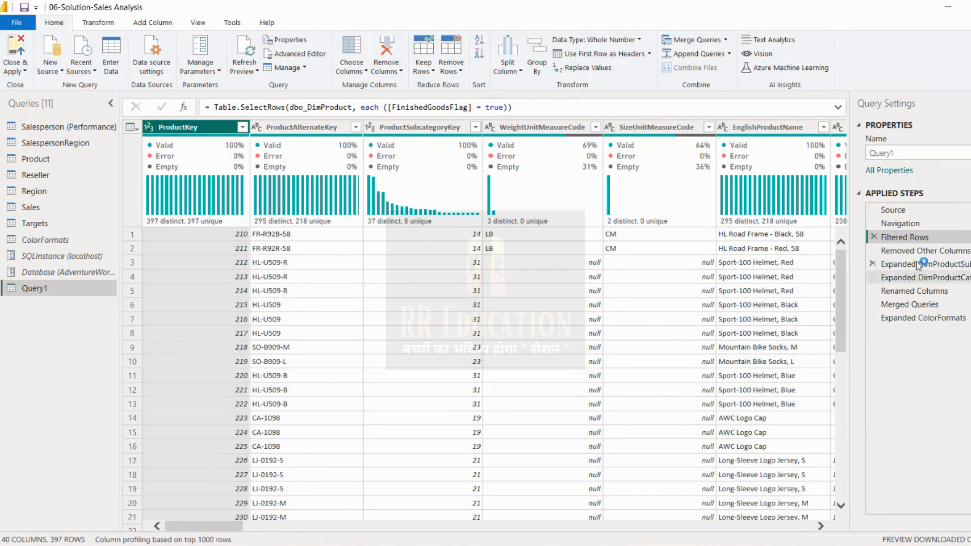
View the native query of the Removed Other Columns step and examine its from and where clauses
left_click(929, 252)
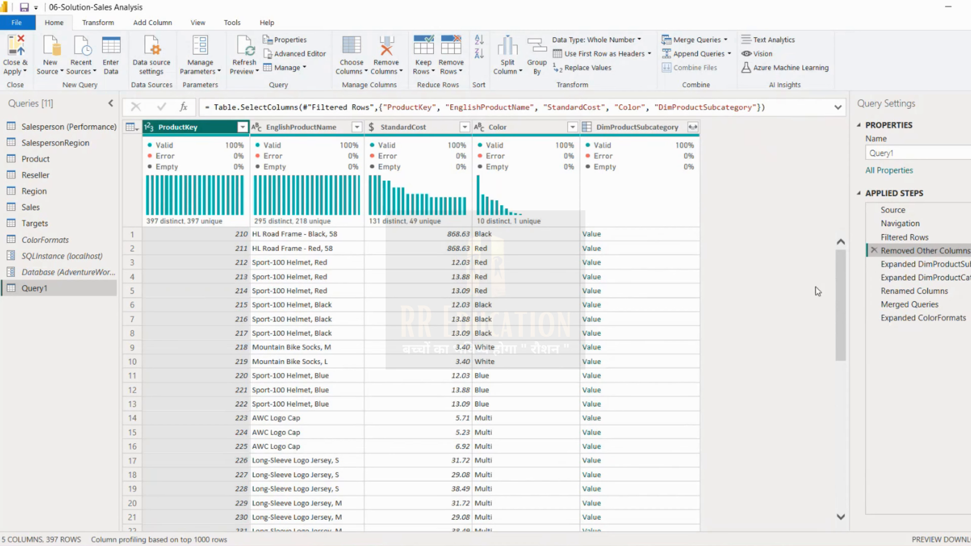
right_click(947, 252)
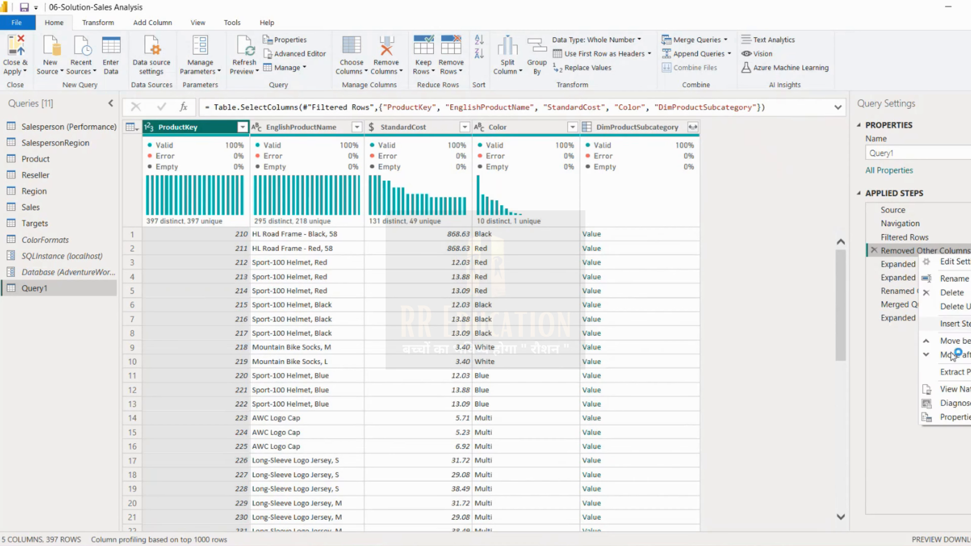
left_click(954, 390)
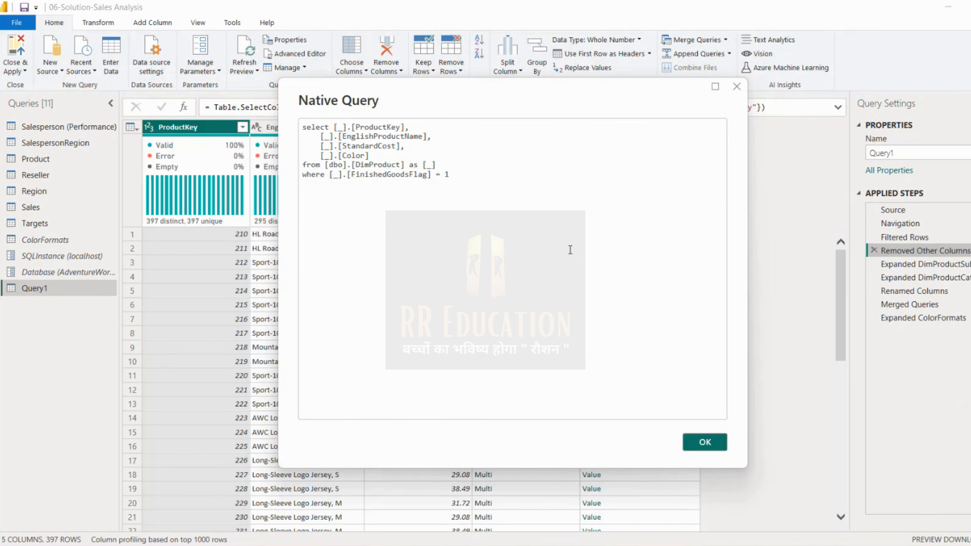
left_click_drag(638, 89, 761, 171)
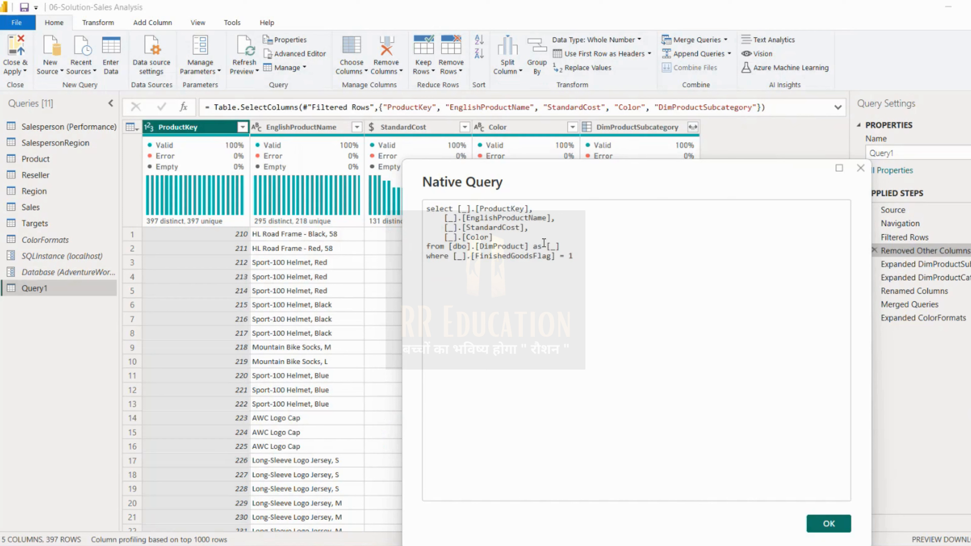
left_click_drag(559, 246, 474, 244)
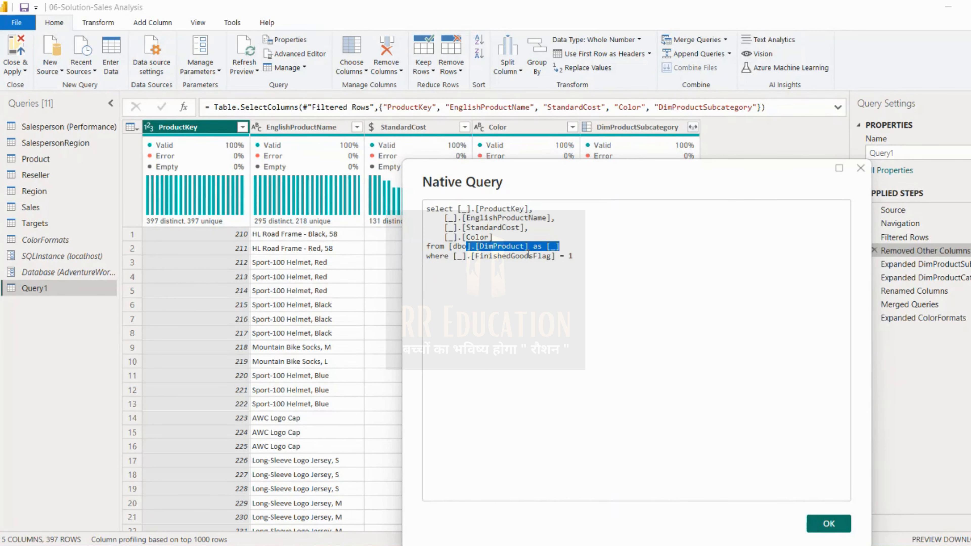
double_click(554, 256)
left_click(580, 254)
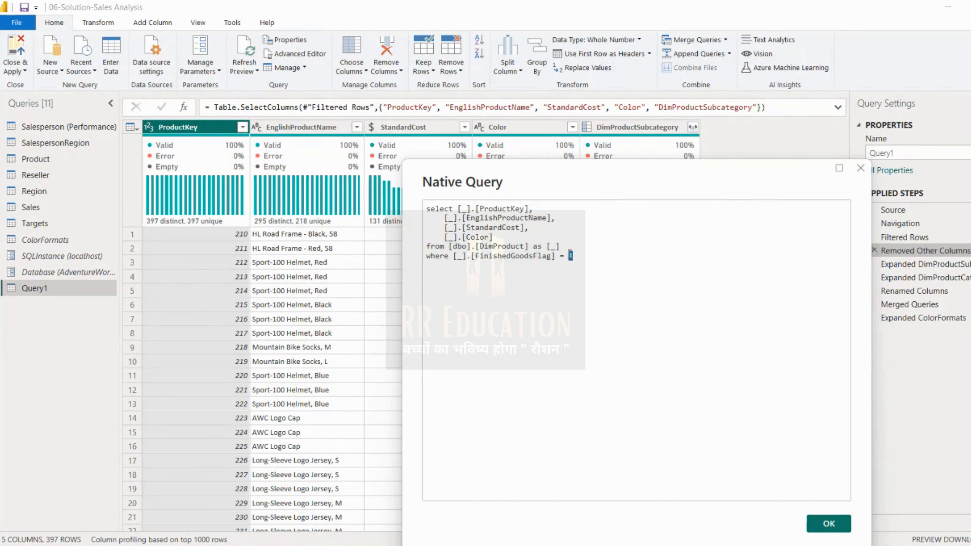
left_click_drag(573, 256, 503, 251)
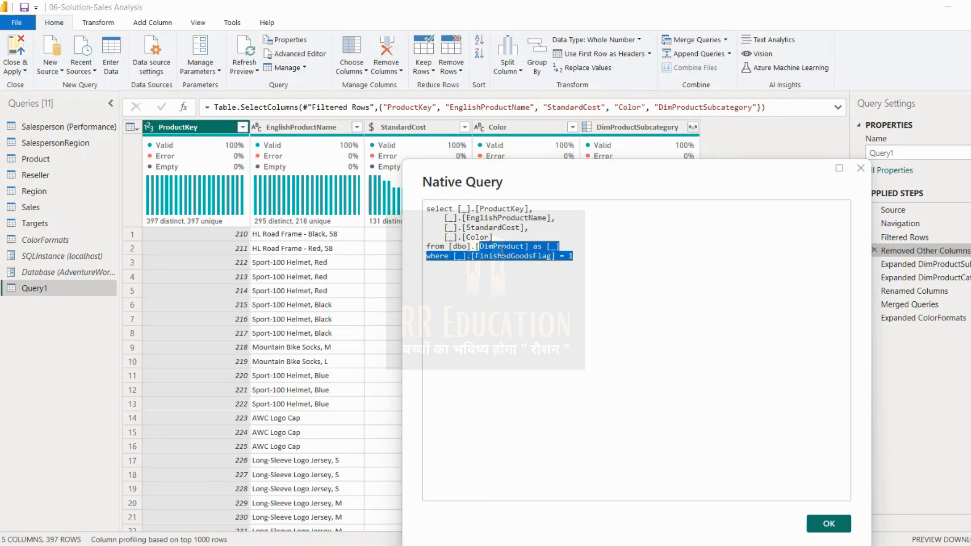
left_click(855, 171)
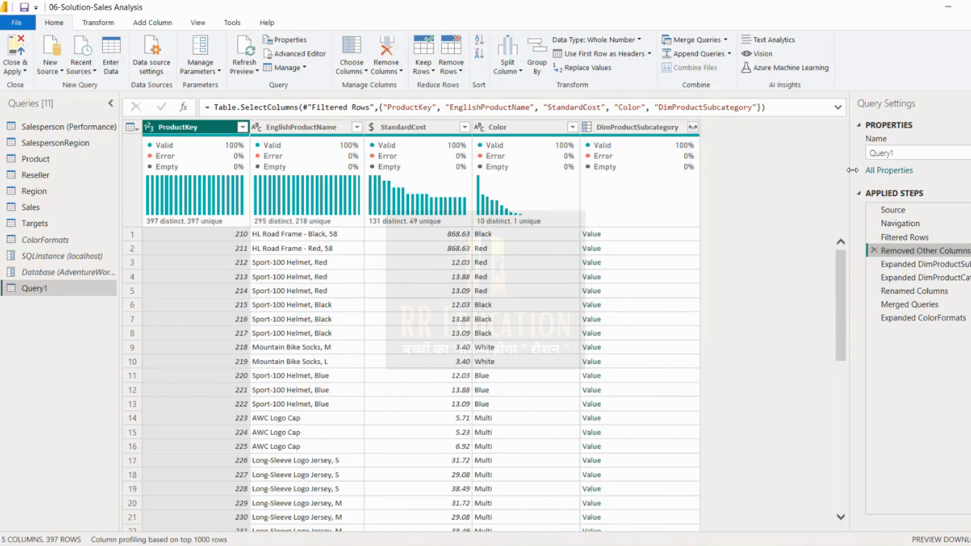
View the native query of the Expanded DimProductSubcategory step and examine its select lists and left outer join
left_click(921, 265)
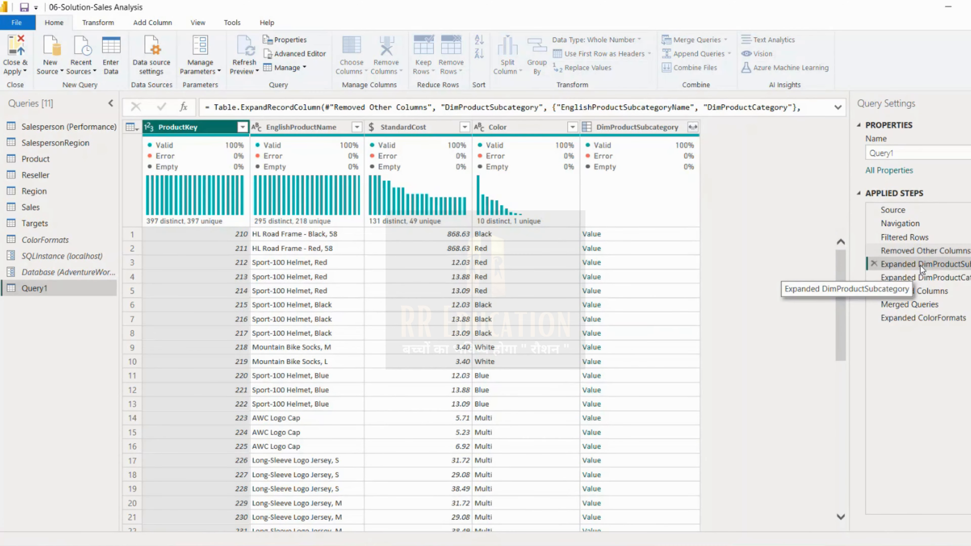
right_click(920, 266)
left_click(950, 402)
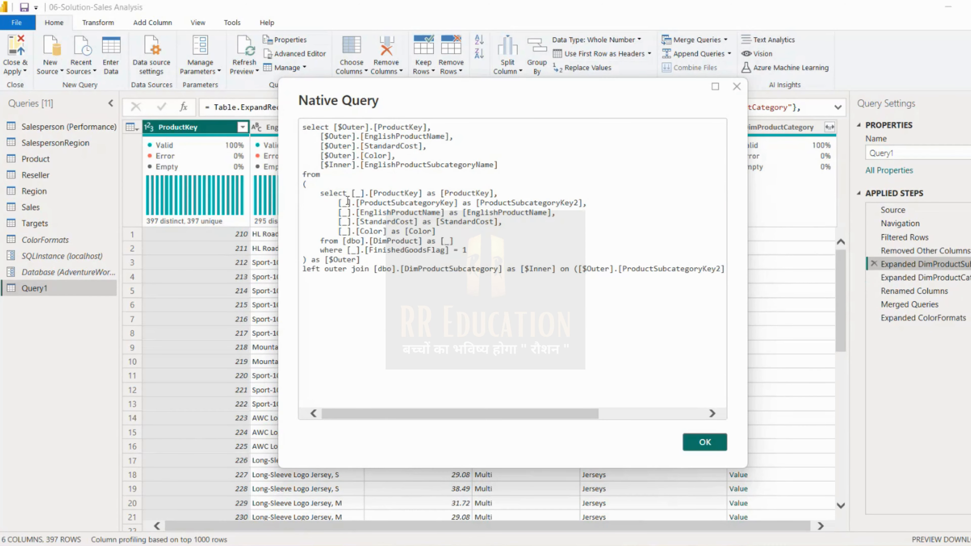
left_click_drag(304, 128, 408, 158)
left_click_drag(318, 194, 462, 237)
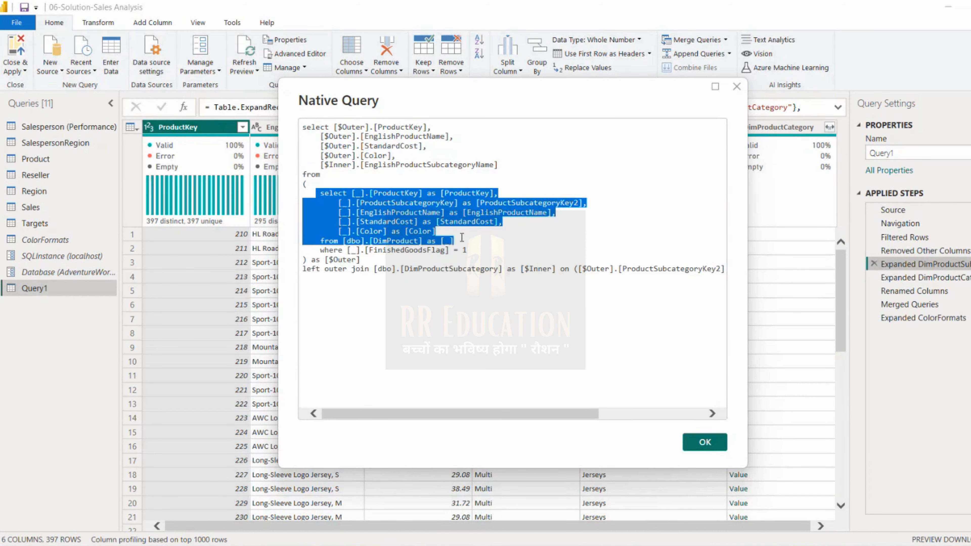
left_click_drag(325, 269, 485, 270)
left_click(484, 270)
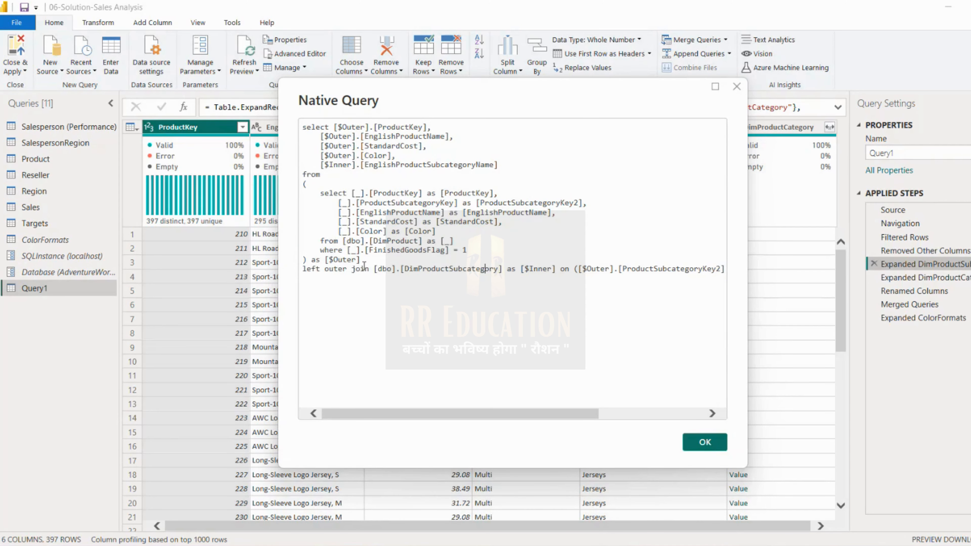
left_click_drag(367, 270, 303, 269)
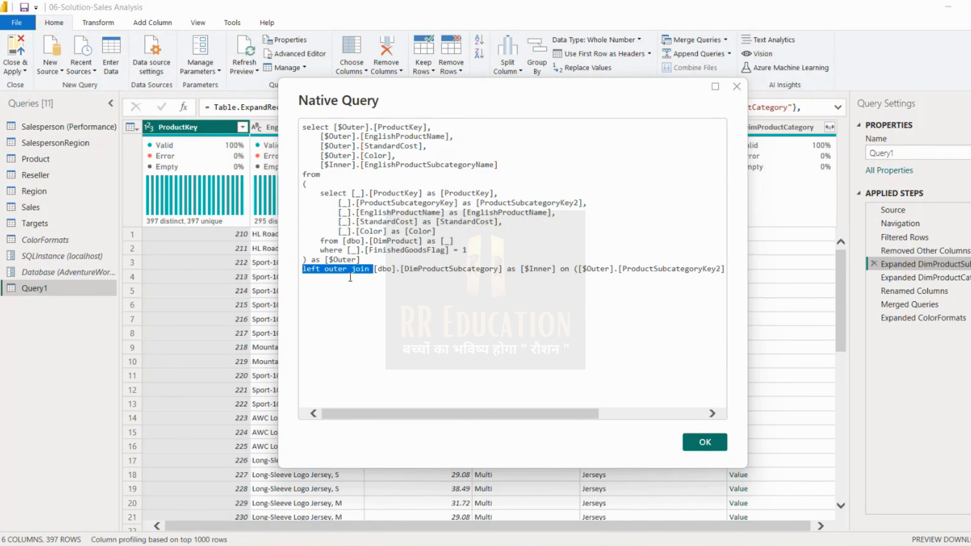
left_click(440, 276)
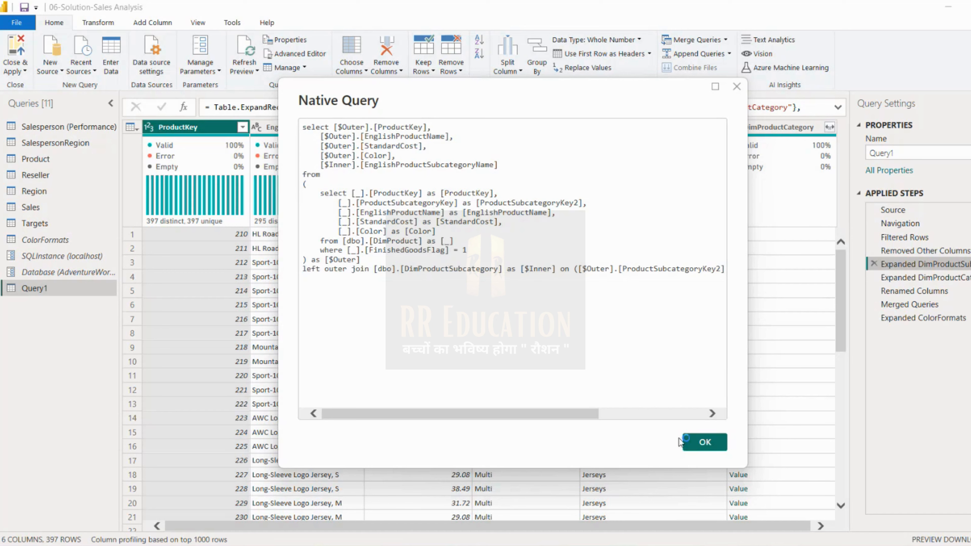
left_click(704, 442)
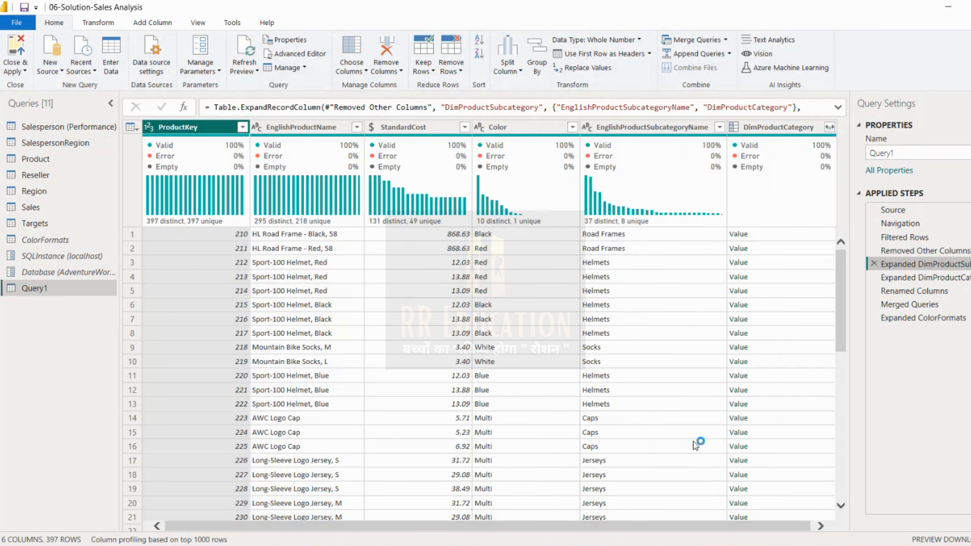
Check whether the Renamed Columns step offers a native query
right_click(914, 292)
left_click(912, 292)
right_click(900, 288)
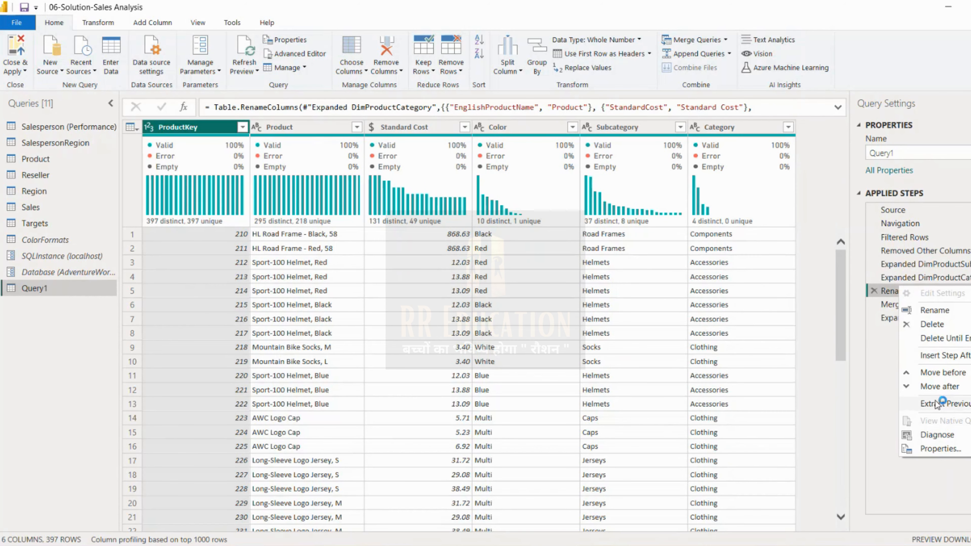
View the native query of the Expanded DimProductCategory step and close it
left_click(945, 278)
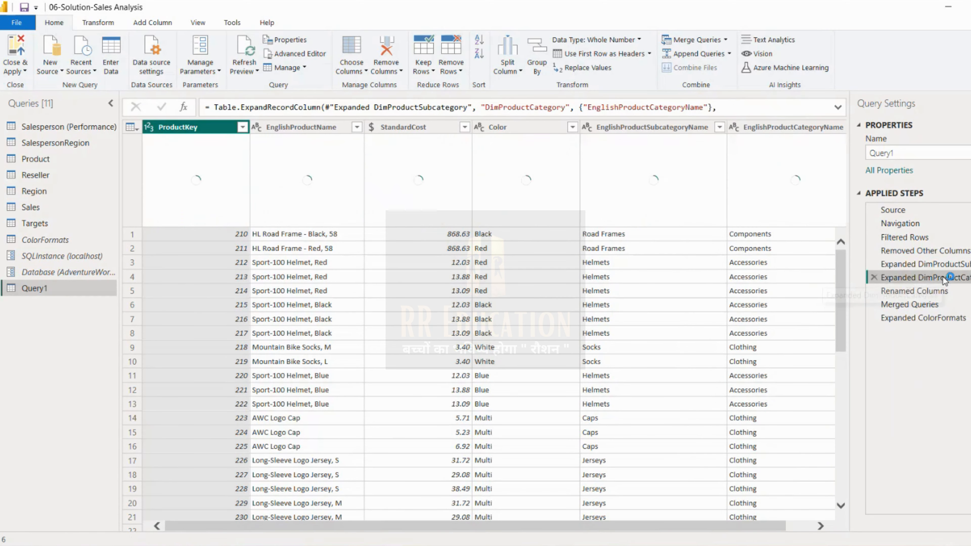
right_click(922, 278)
left_click(943, 413)
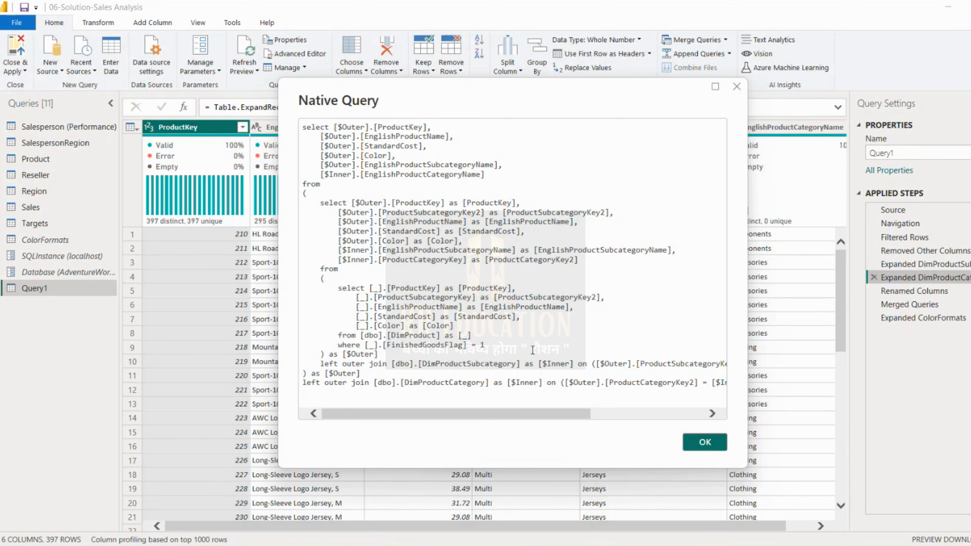
left_click(707, 444)
Recheck native query availability on the Renamed Columns step, then return to the Expanded DimProductCategory step
left_click(918, 291)
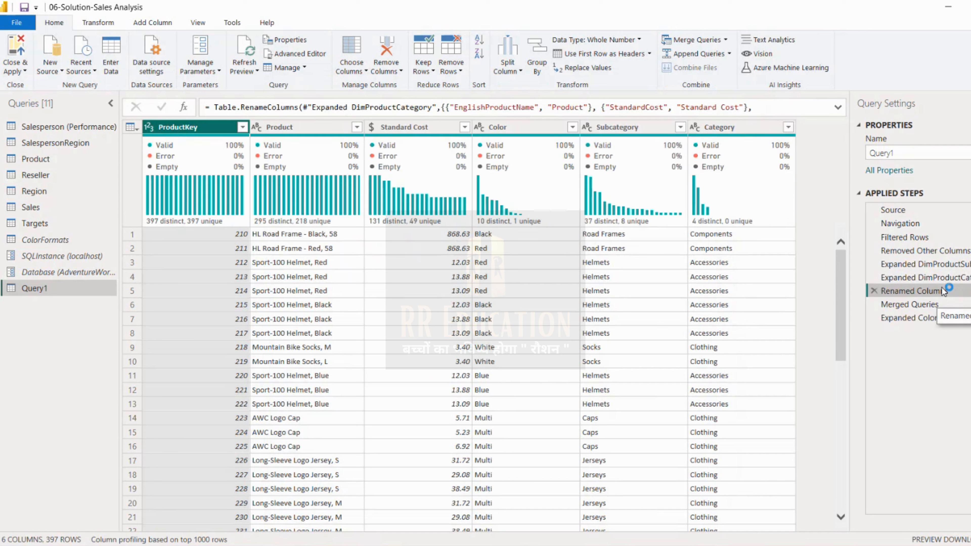
right_click(919, 291)
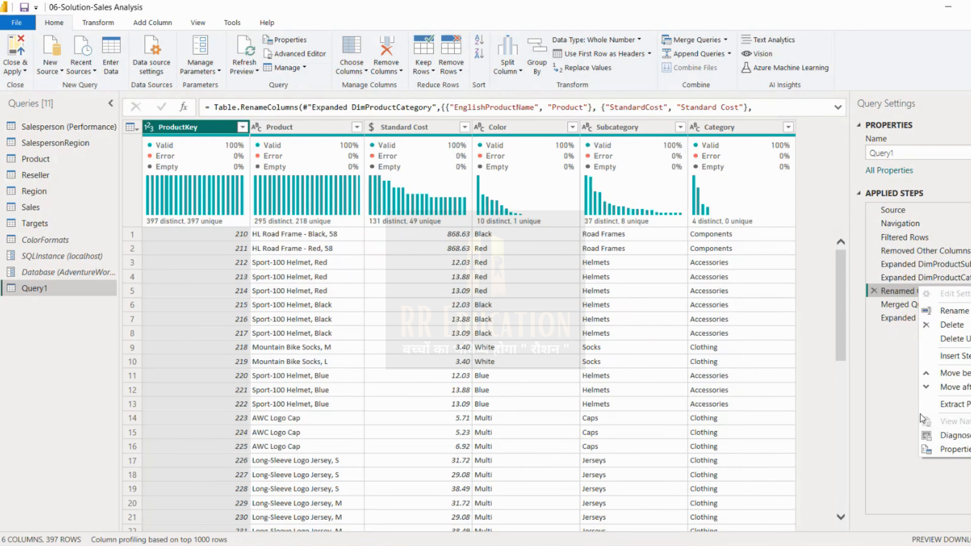
left_click(896, 394)
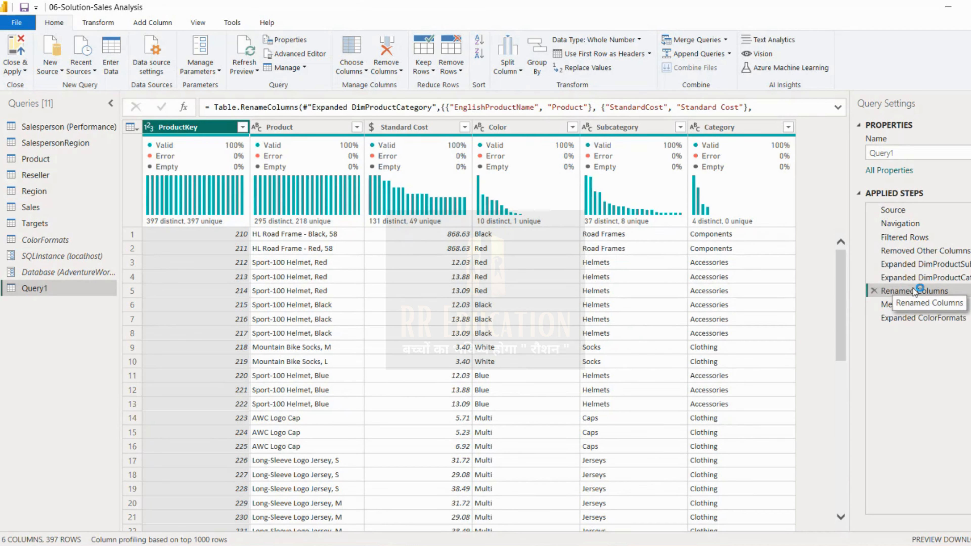
left_click(912, 279)
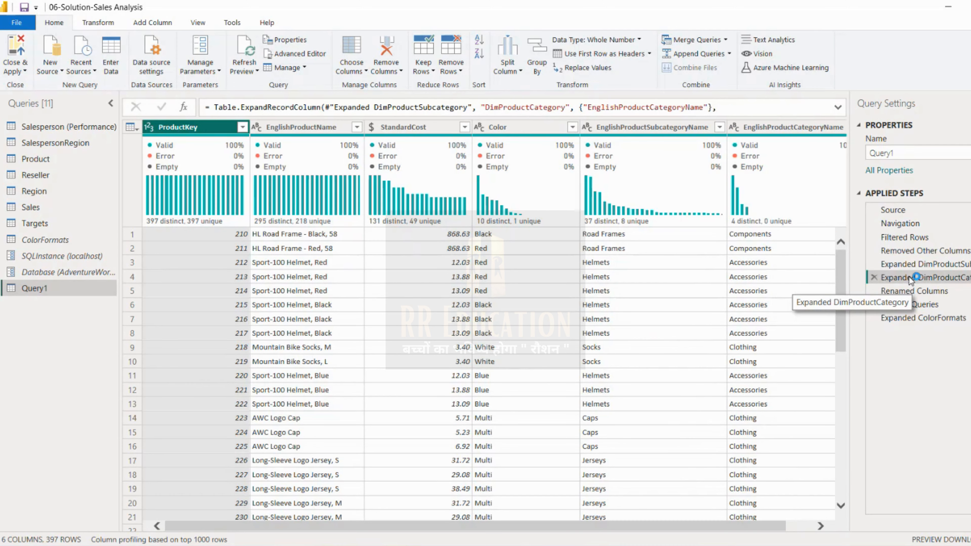
View the native query of Query1's Expanded DimProductCategory step, copy its whole SQL text and close it
right_click(910, 279)
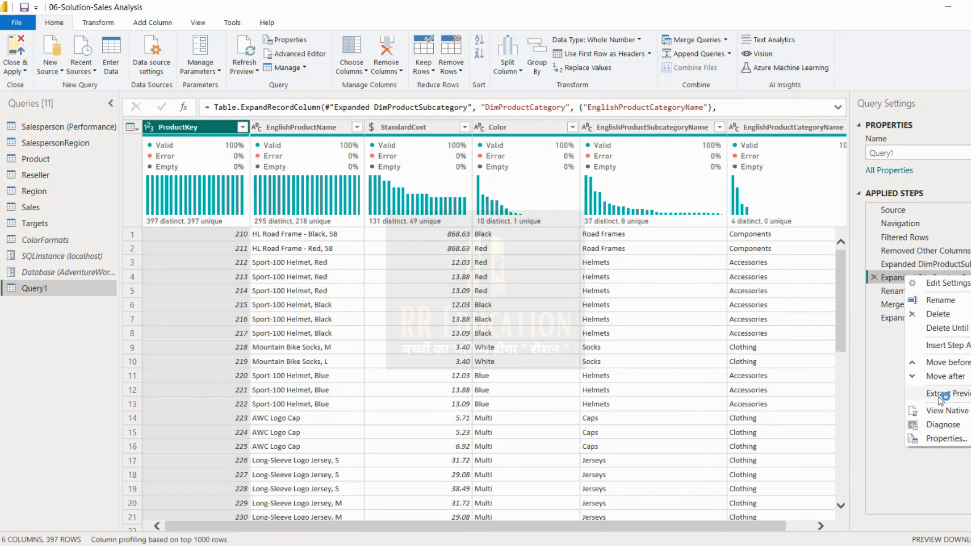
left_click(954, 413)
key("ctrl+a")
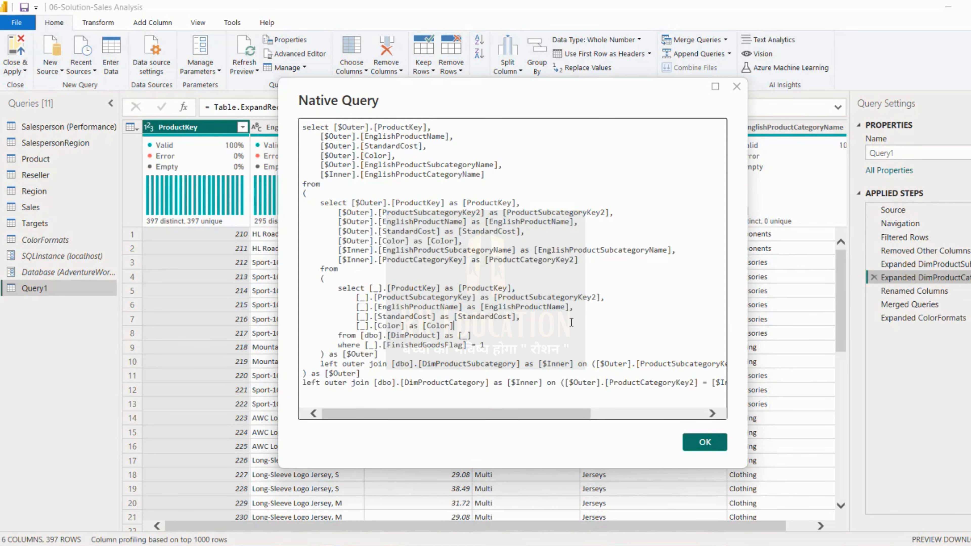
left_click(691, 442)
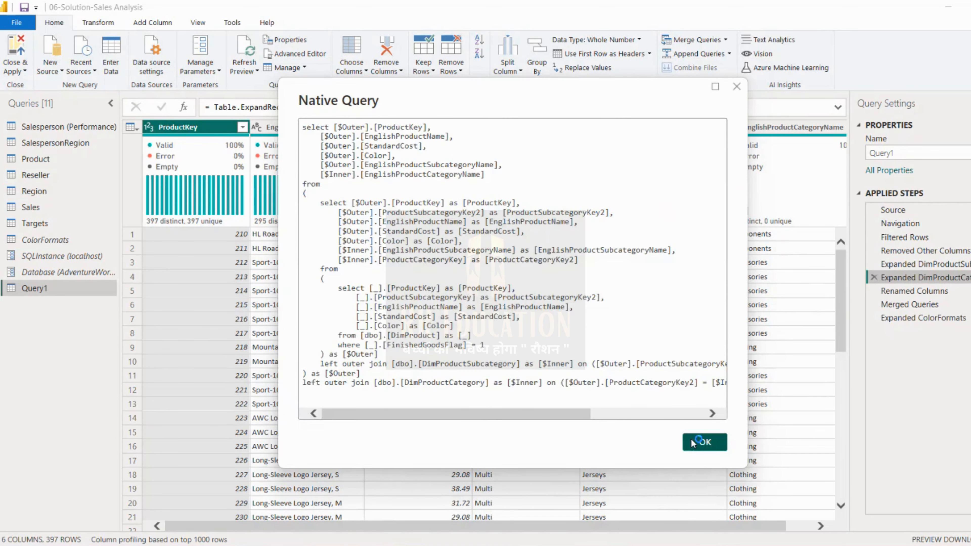
Start a new SQL Server database connection and enter the SQL Server instance name as the server
left_click(50, 52)
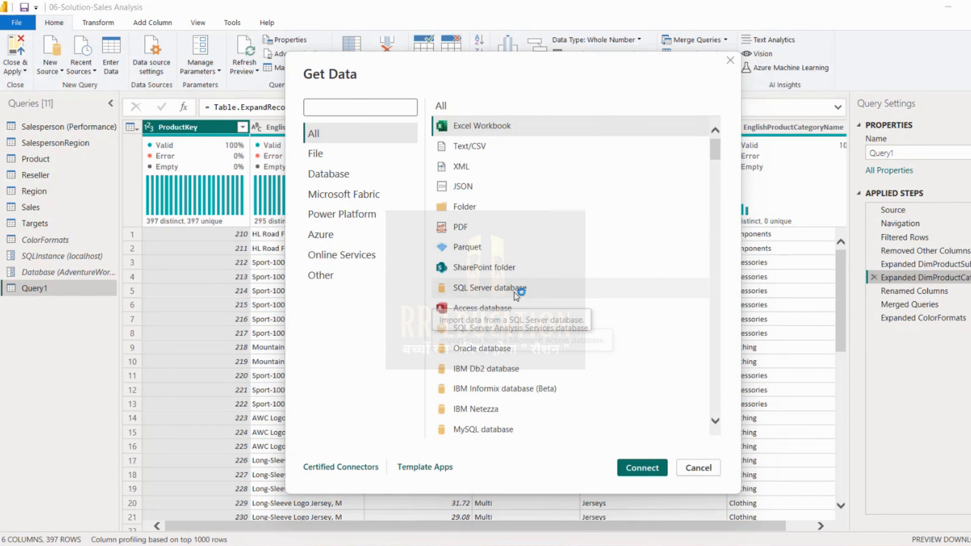
left_click(521, 289)
left_click(650, 472)
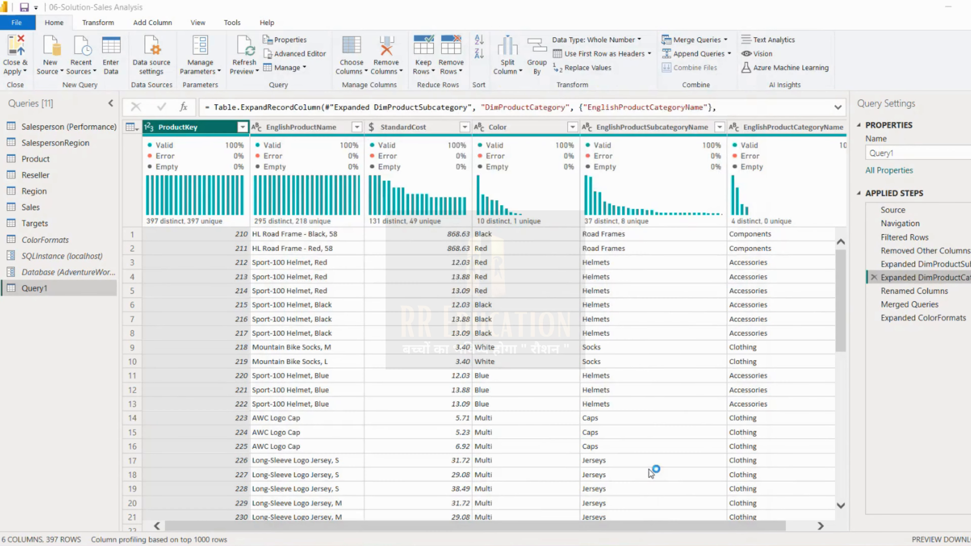
left_click(374, 219)
type("R")
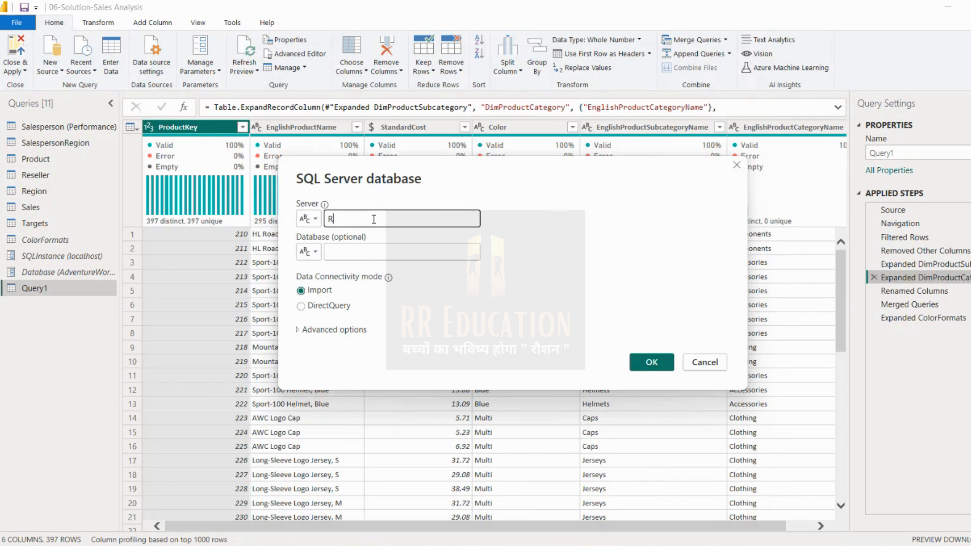
type("AUSHAN")
Expand the connection's advanced options and paste the copied native query as the SQL statement
left_click(301, 330)
key("ctrl+v")
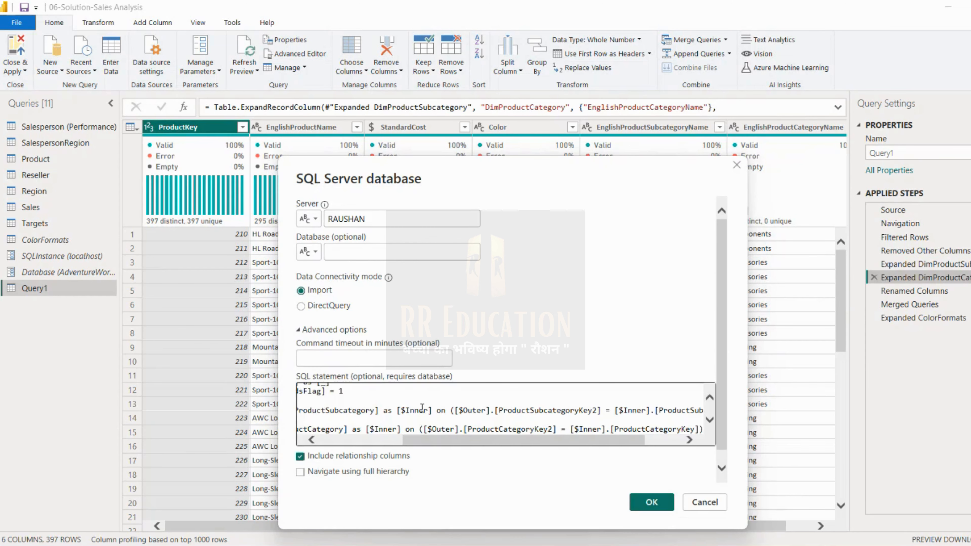
scroll(422, 407, "up", 10)
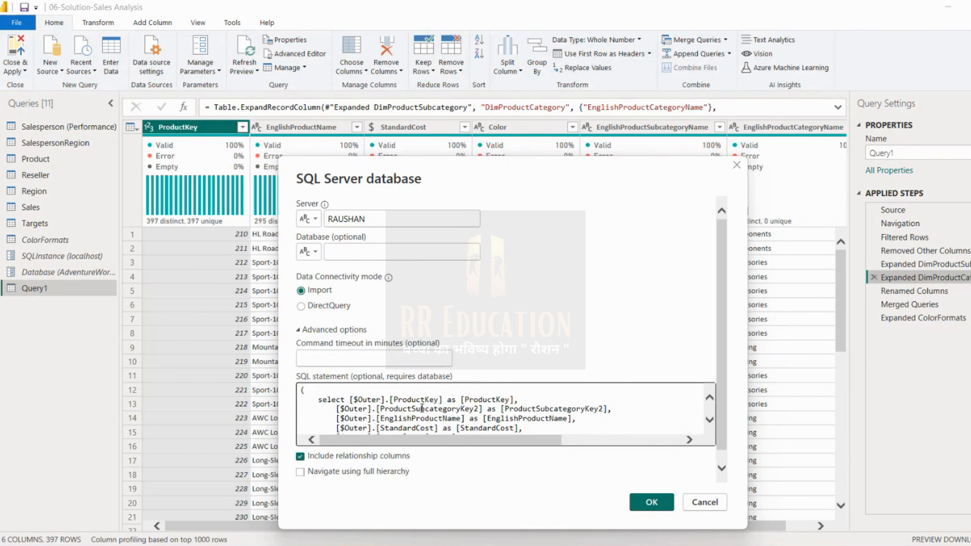
scroll(422, 407, "up", 3)
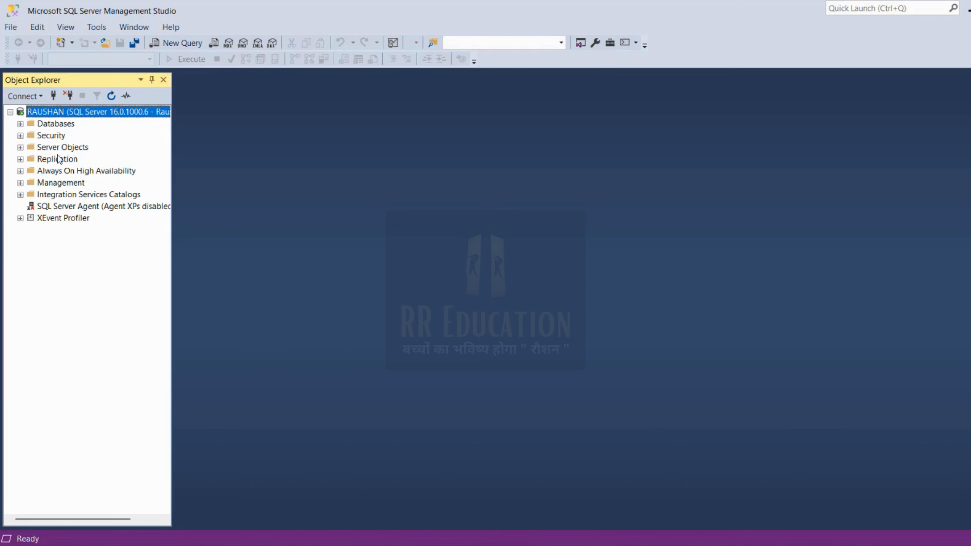
Copy the database name AdventureWorksDW2020 from SQL Server Management Studio and enter it as the database in Power Query's connection
left_click(20, 123)
right_click(87, 160)
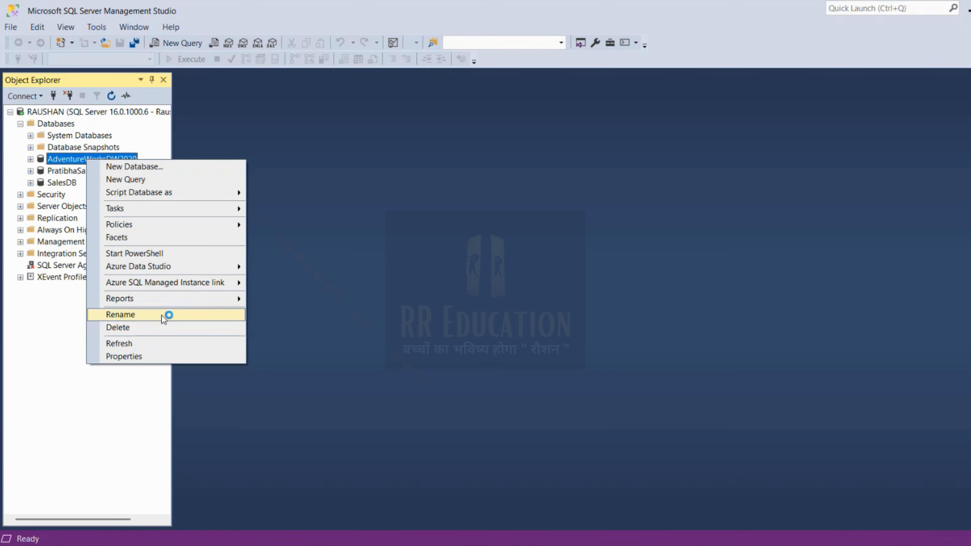
left_click(162, 314)
key("ctrl+c")
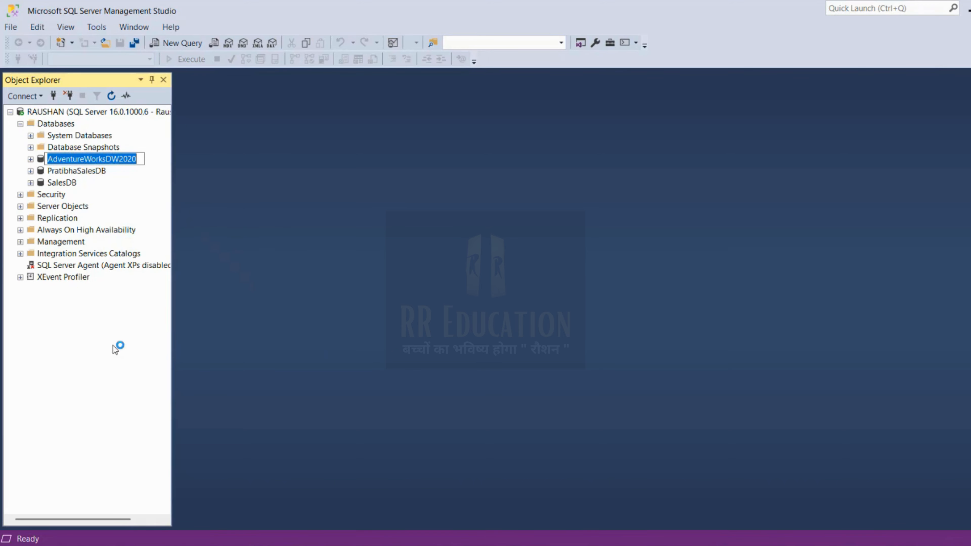
key("alt+Tab")
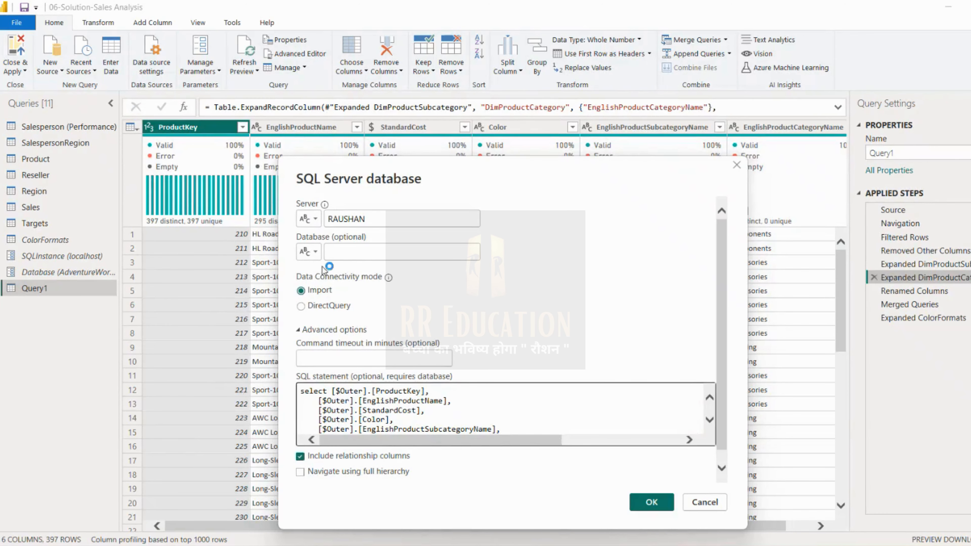
key("ctrl+v")
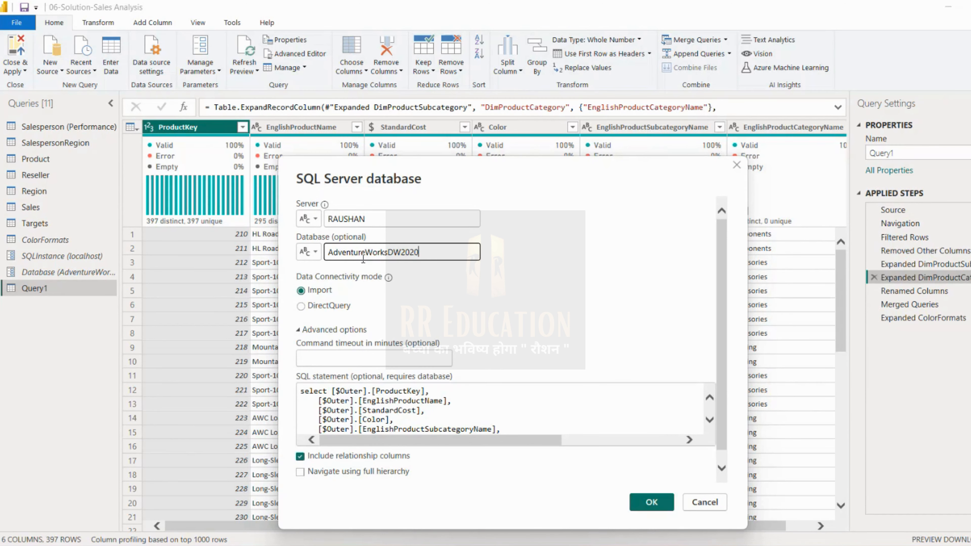
Review the server, database and SQL statement, then submit the connection and load the previewed table as a new query
left_click(372, 230)
left_click_drag(376, 222, 328, 219)
left_click_drag(425, 253, 327, 260)
left_click_drag(303, 395, 537, 456)
left_click(621, 422)
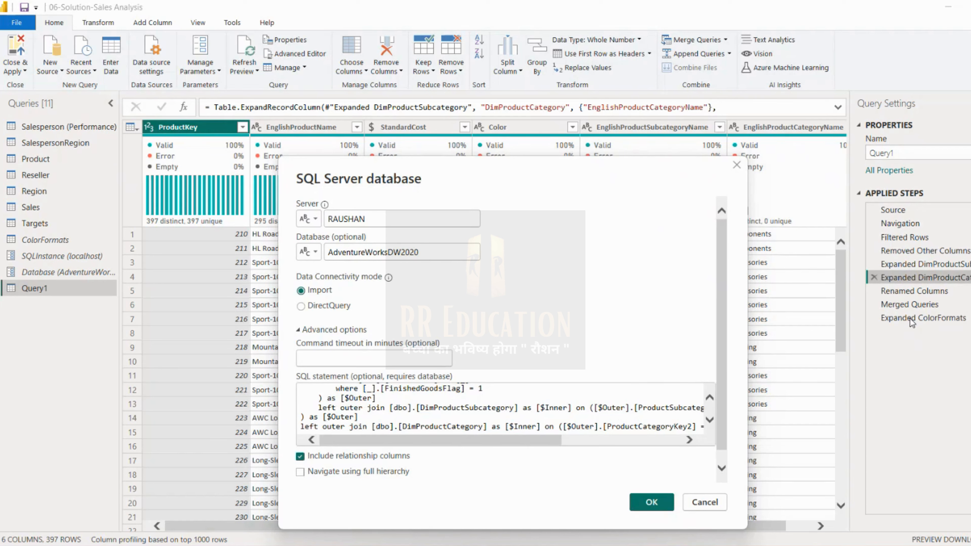
left_click(655, 502)
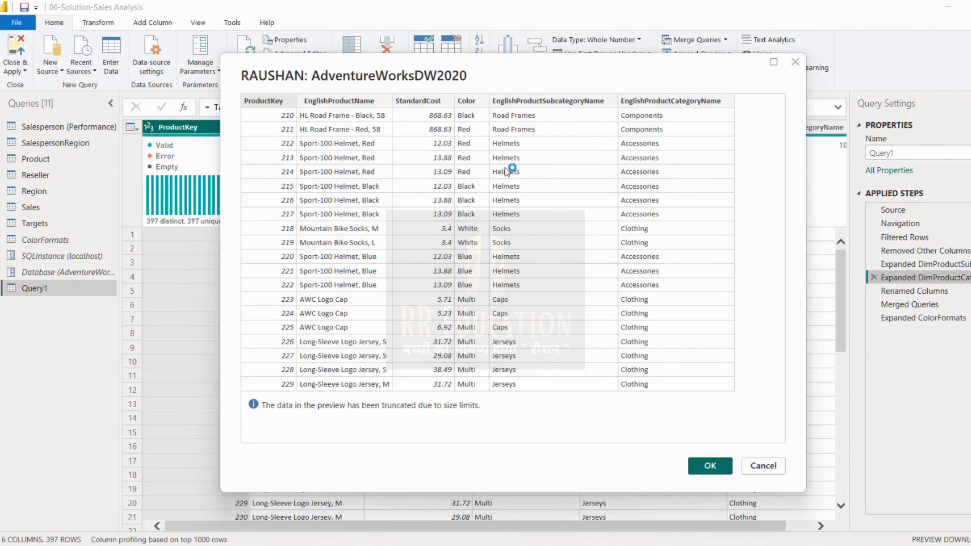
left_click(706, 468)
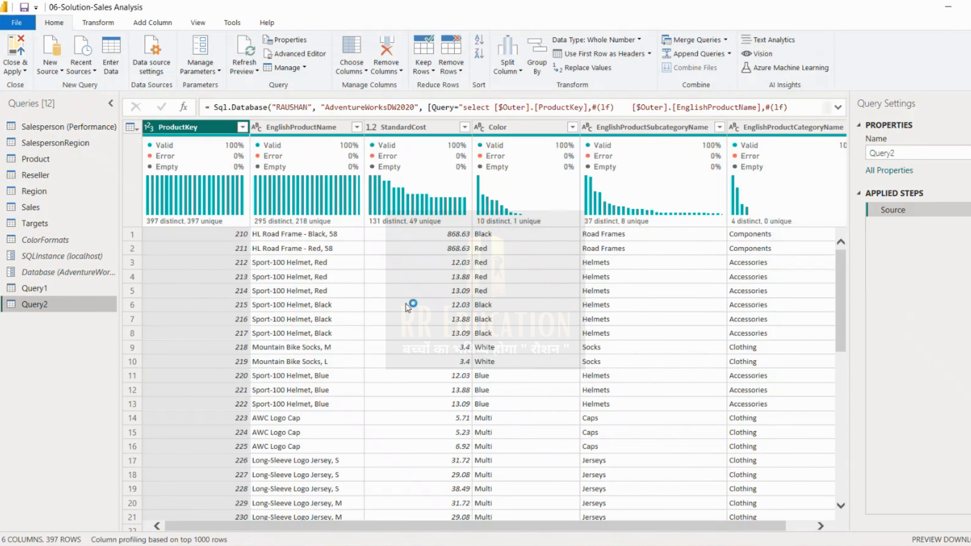
Inspect Query2's M code, then copy Query1's code from the Renamed Columns line through the in keyword
left_click(293, 55)
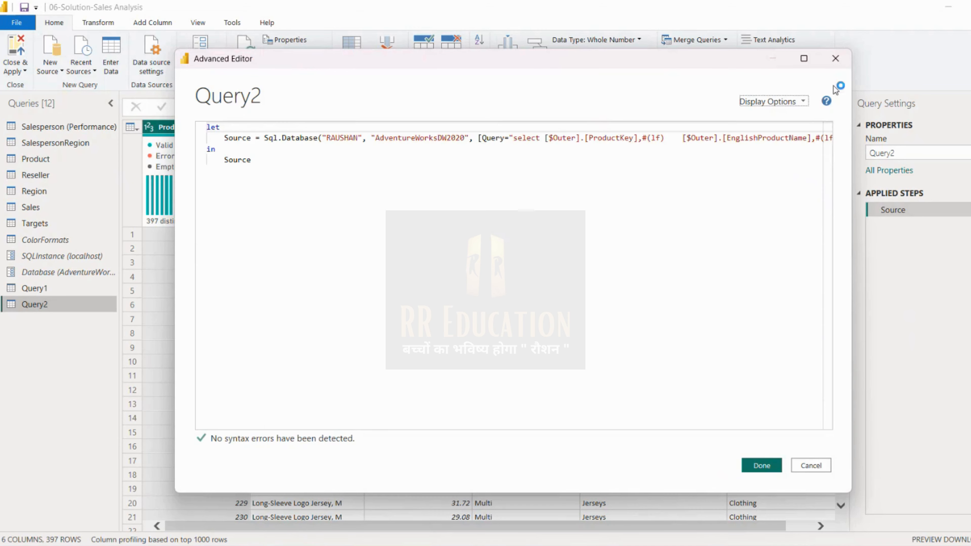
left_click(835, 63)
left_click(55, 293)
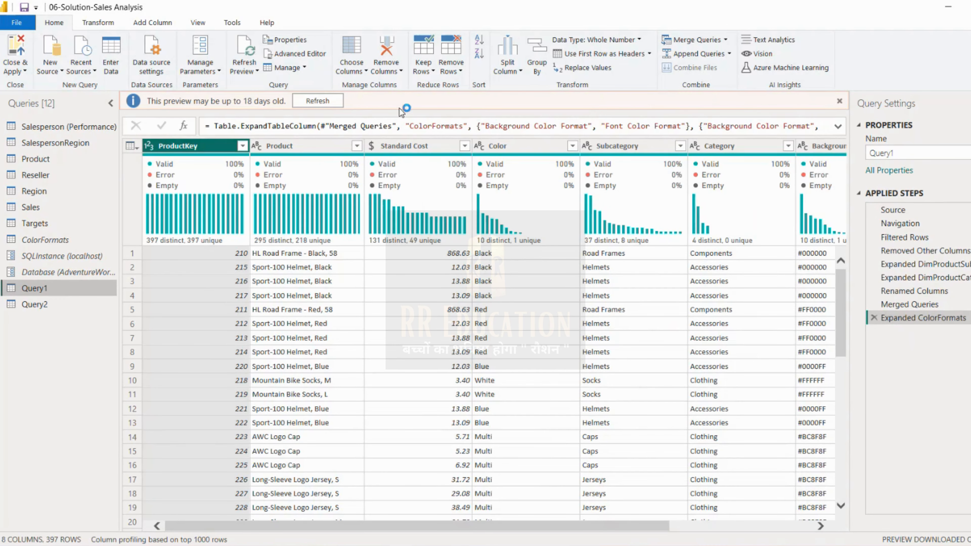
left_click(304, 54)
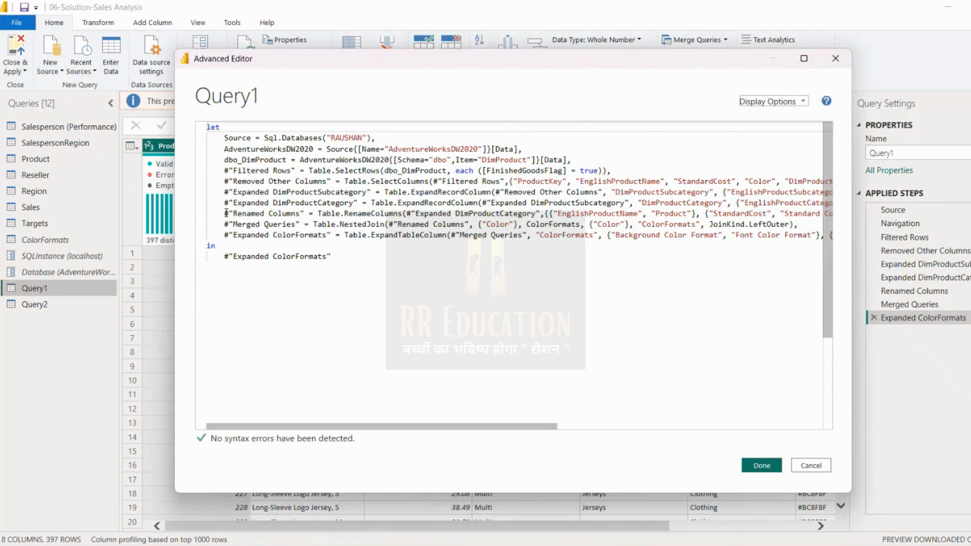
left_click_drag(225, 213, 215, 245)
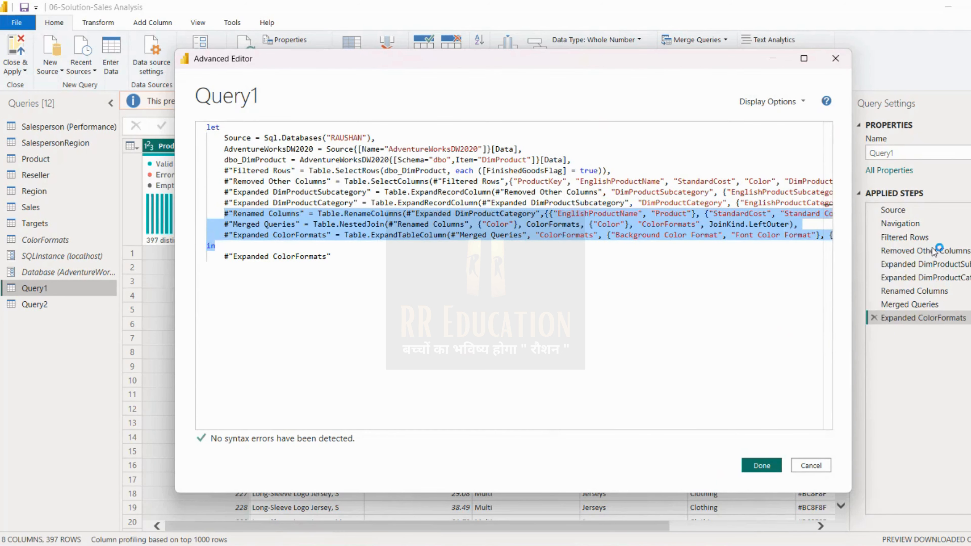
key("alt+Tab")
key("alt+shift+Tab")
key("alt+shift+Tab")
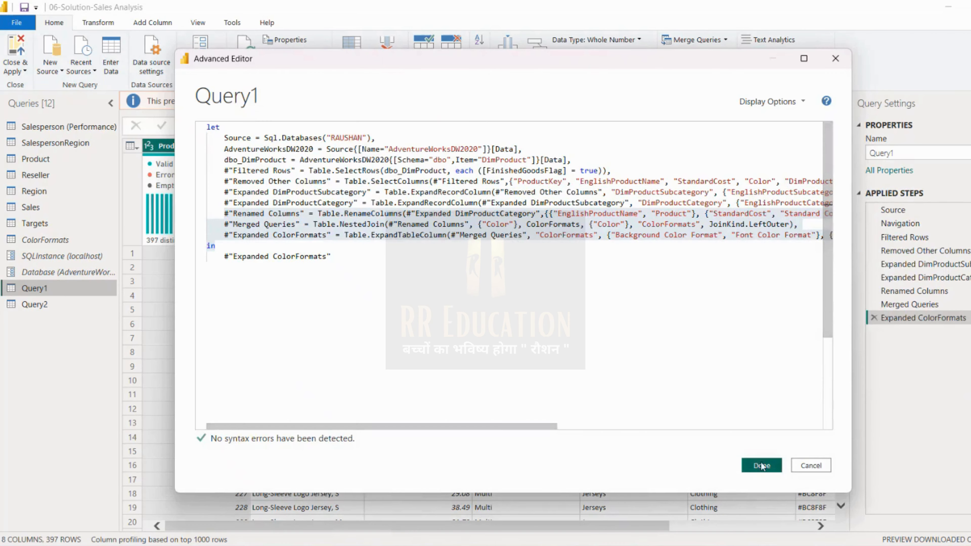
left_click(762, 465)
Add a comma after Query2's Source line in the M code, paste the copied step lines below it and remove the duplicate in
left_click(37, 306)
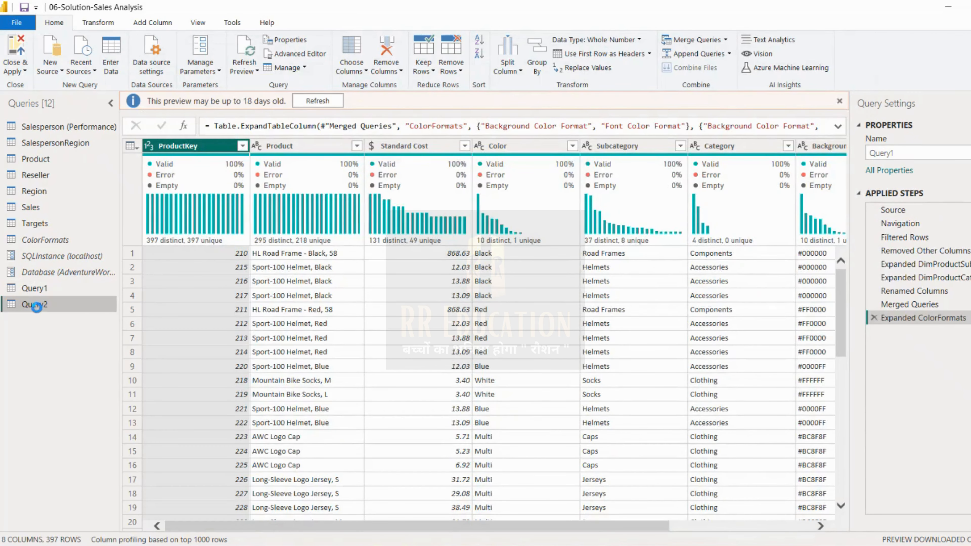
left_click(300, 53)
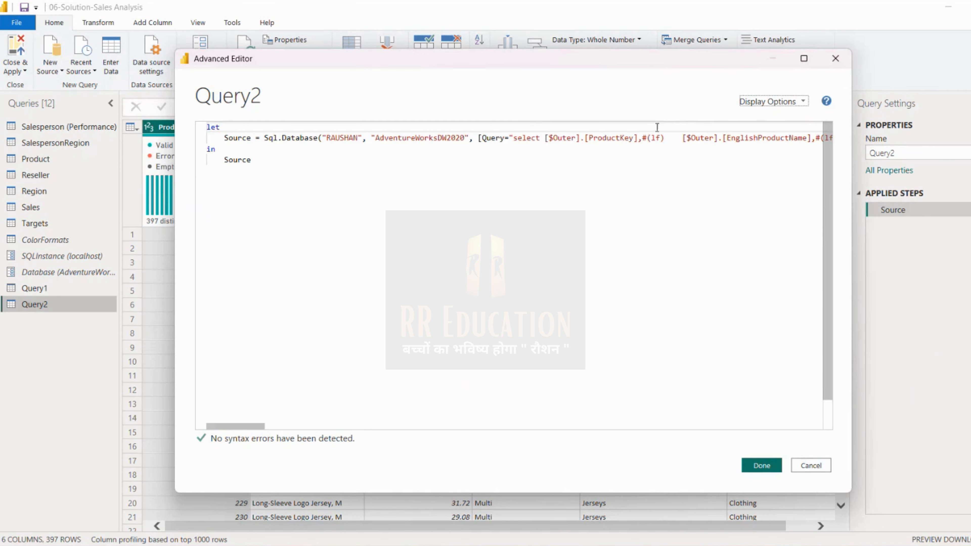
left_click(211, 149)
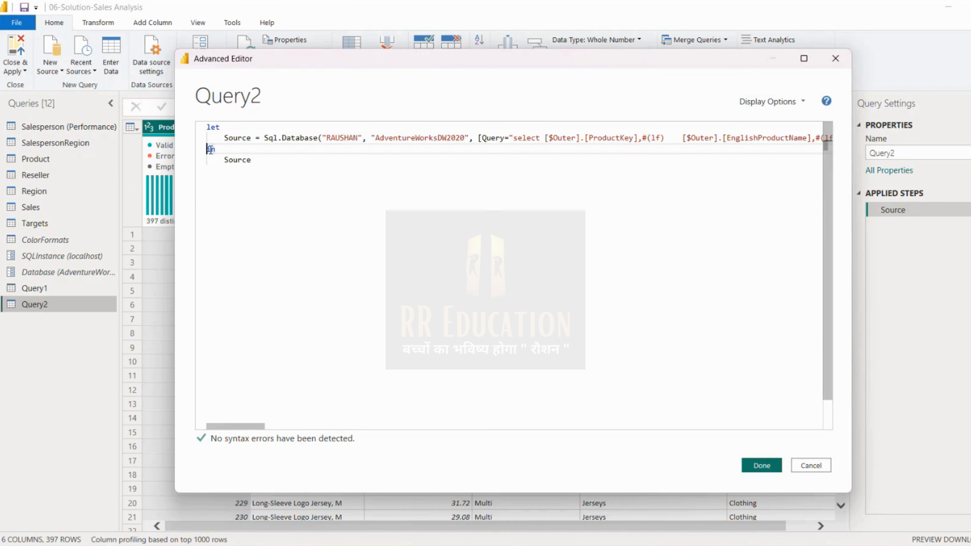
key("Left")
type(",")
key("BackSpace")
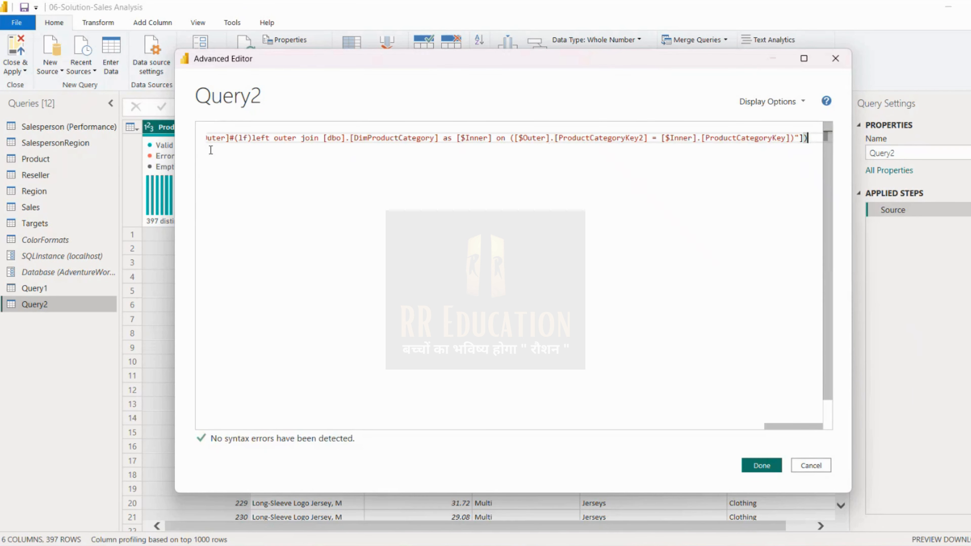
type(",")
key("Return")
key("ctrl+v")
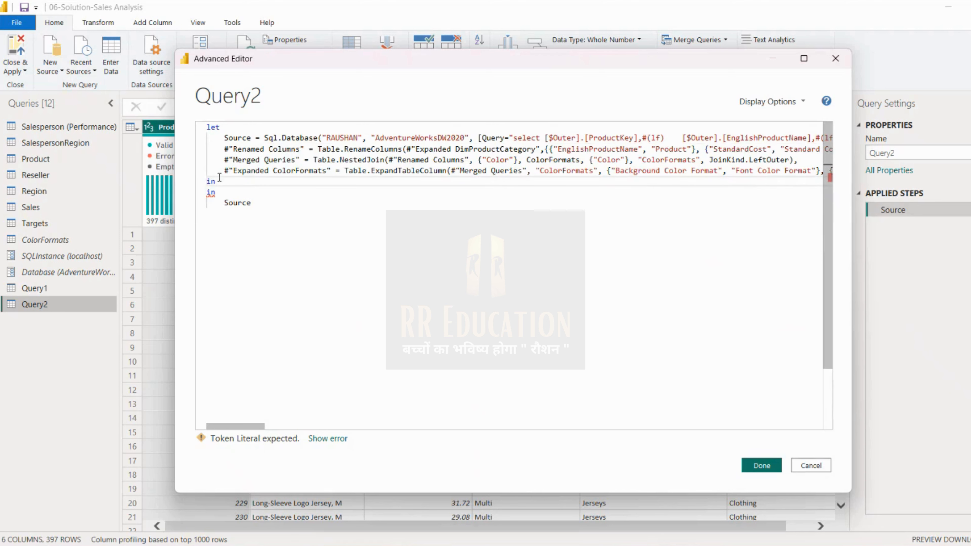
key("BackSpace")
key("BackSpace")
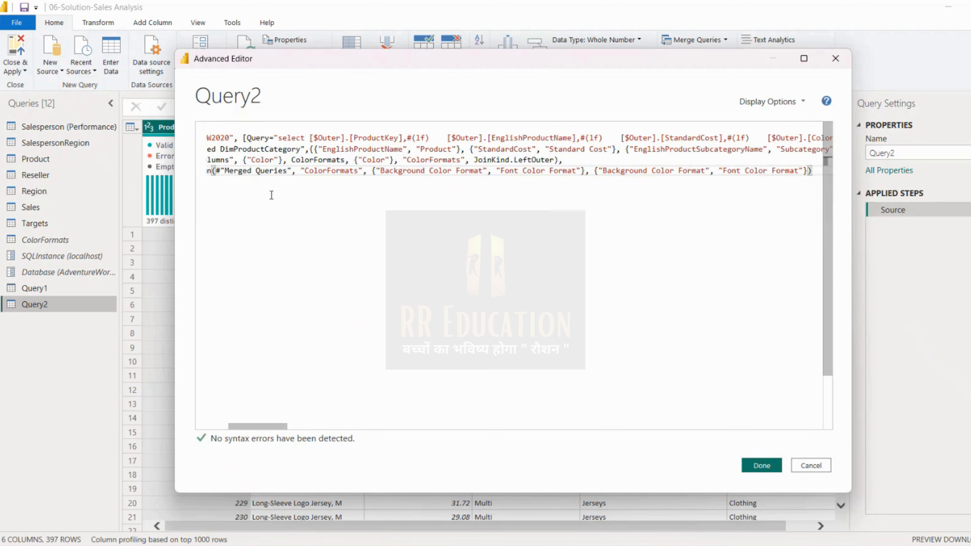
left_click_drag(282, 427, 260, 428)
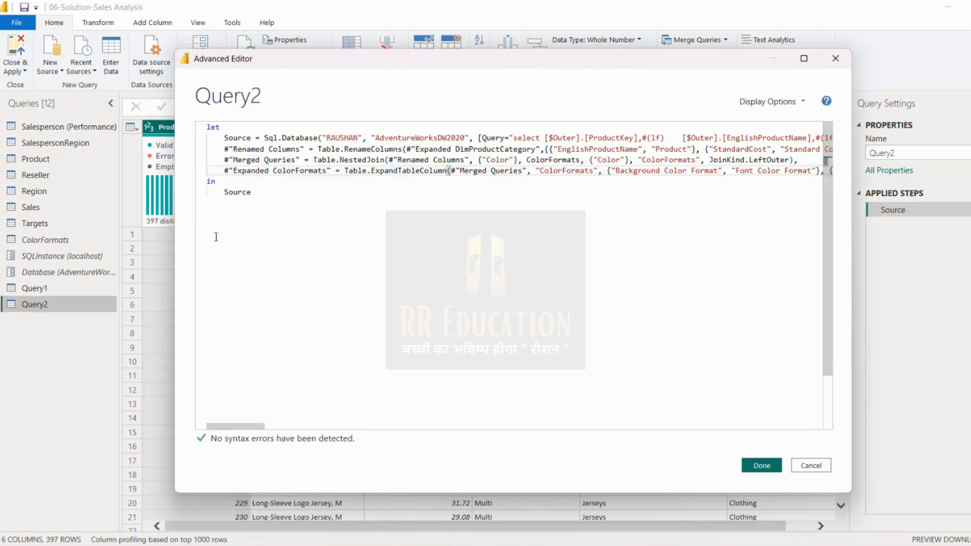
Replace #"Expanded DimProductCategory" with Source in the Renamed Columns line and check the step reference in the Merged Queries line
double_click(241, 138)
key("ctrl+c")
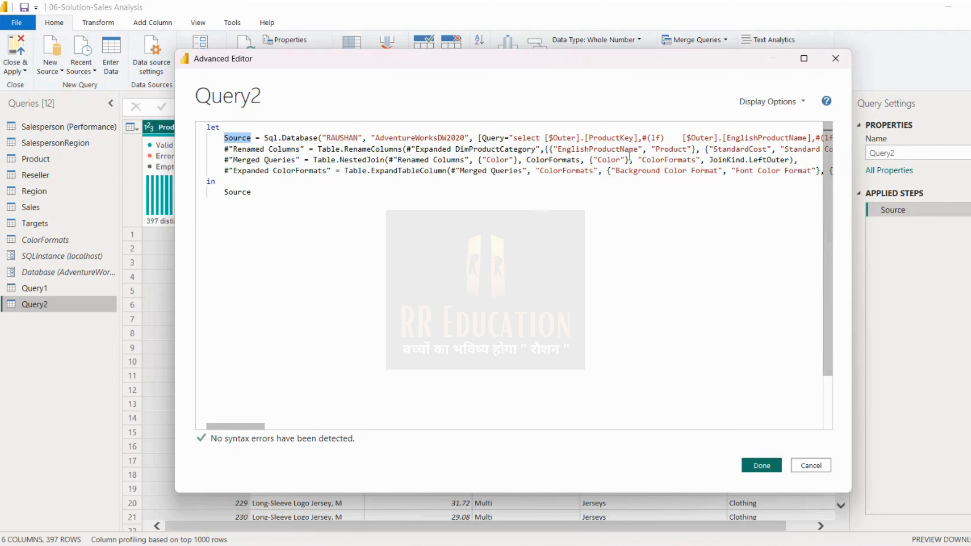
left_click_drag(539, 150, 406, 150)
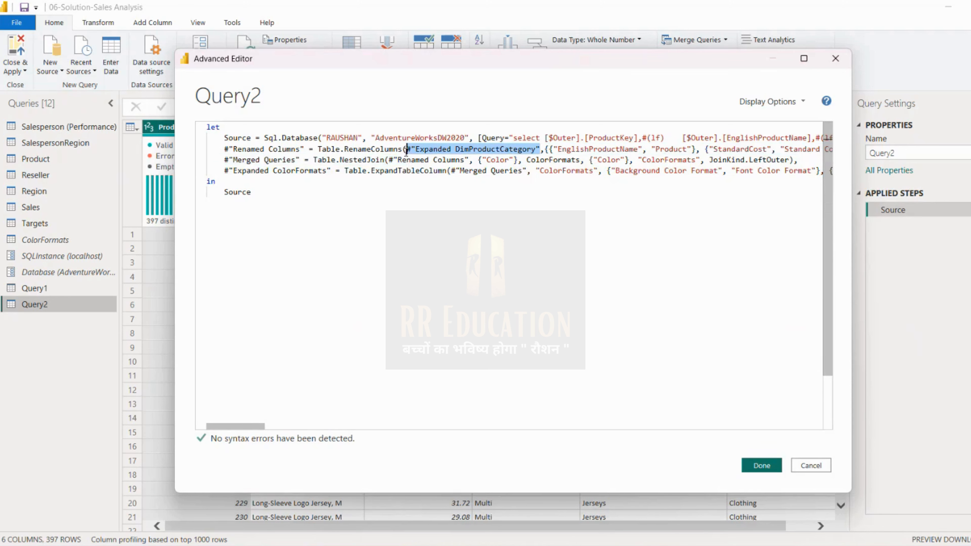
key("ctrl+v")
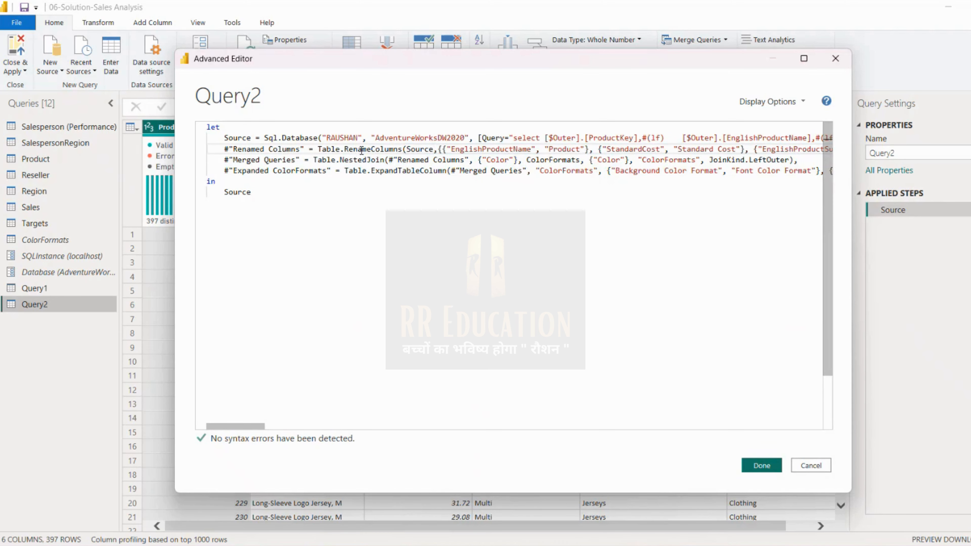
left_click_drag(304, 150, 225, 151)
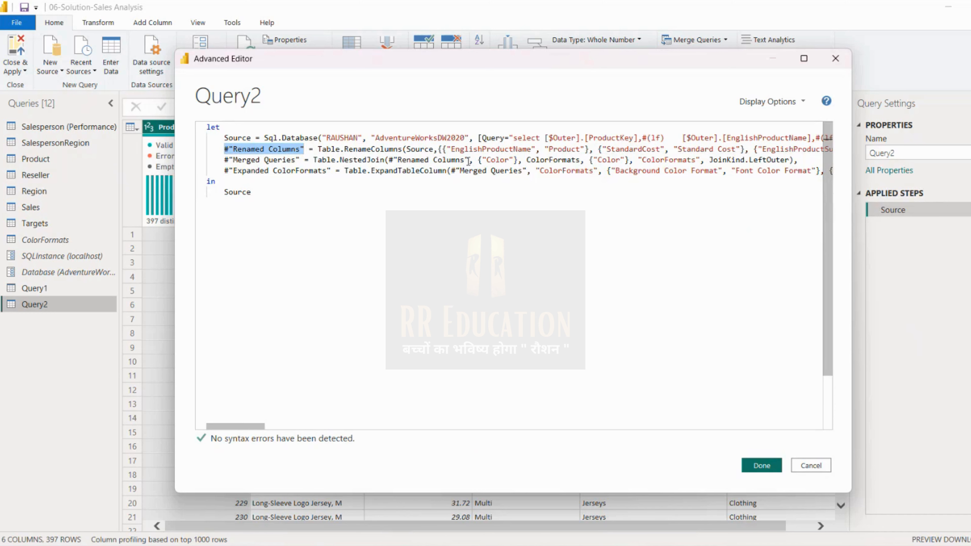
left_click_drag(469, 160, 385, 163)
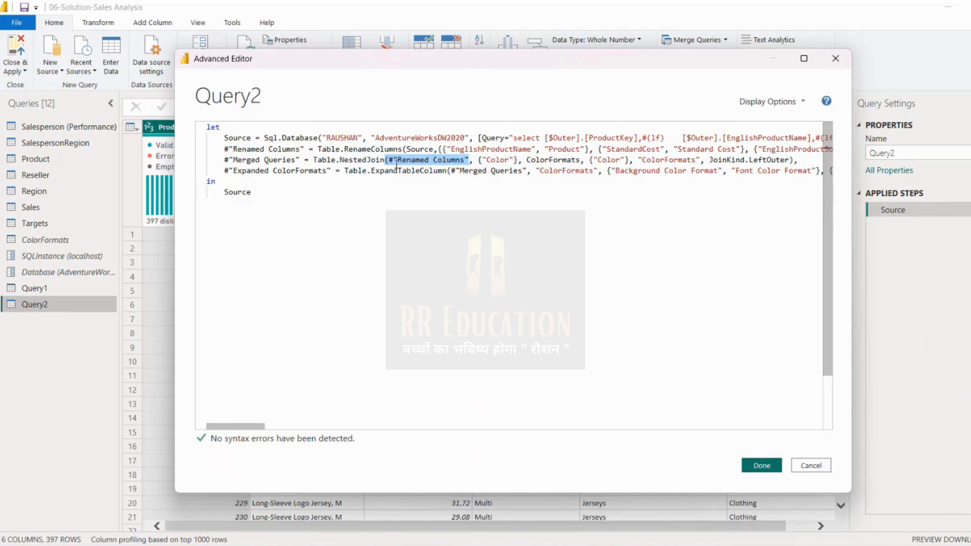
left_click(399, 160)
left_click_drag(470, 160, 389, 161)
left_click(469, 160)
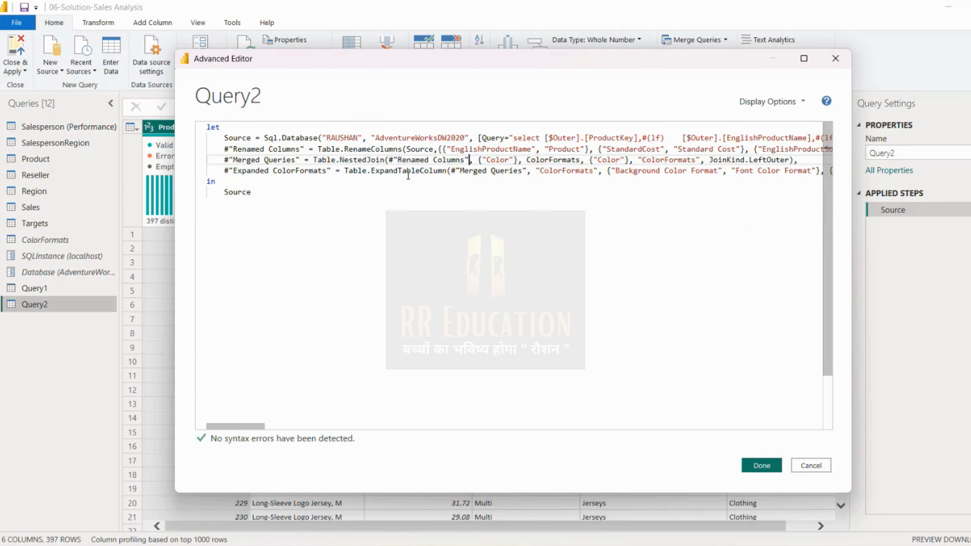
Set the output after in to #"Expanded ColorFormats" and apply Query2's edited code
left_click(329, 171)
left_click_drag(330, 171, 226, 195)
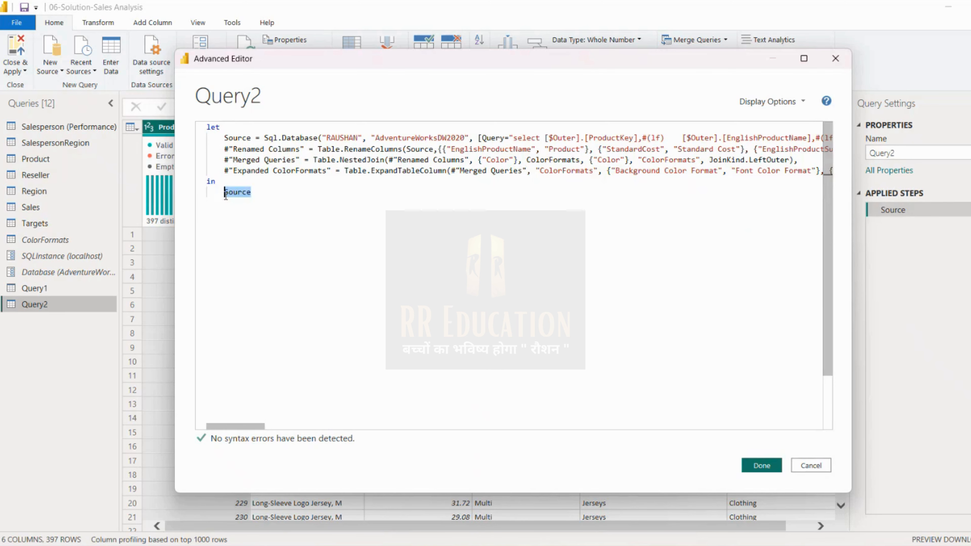
type("#\"Expanded ColorFormats\"")
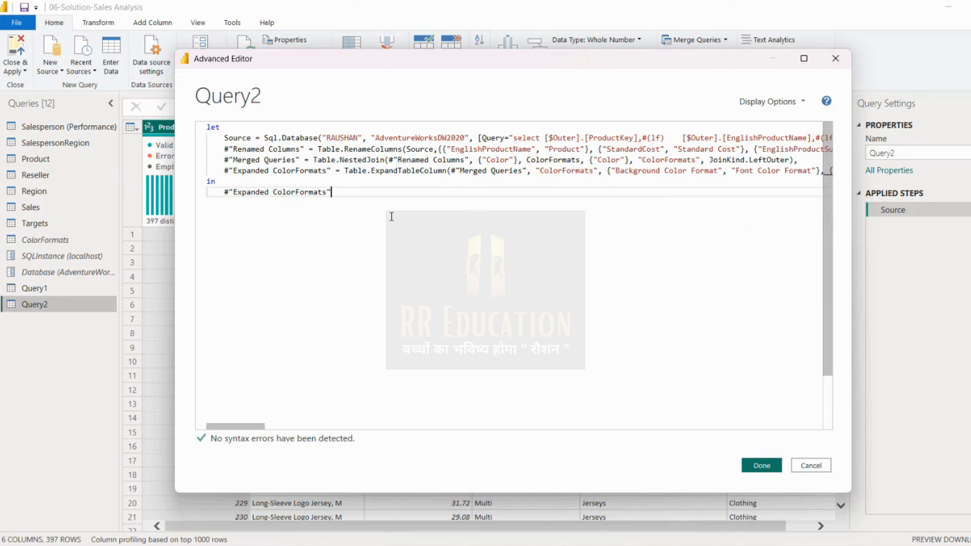
left_click(755, 466)
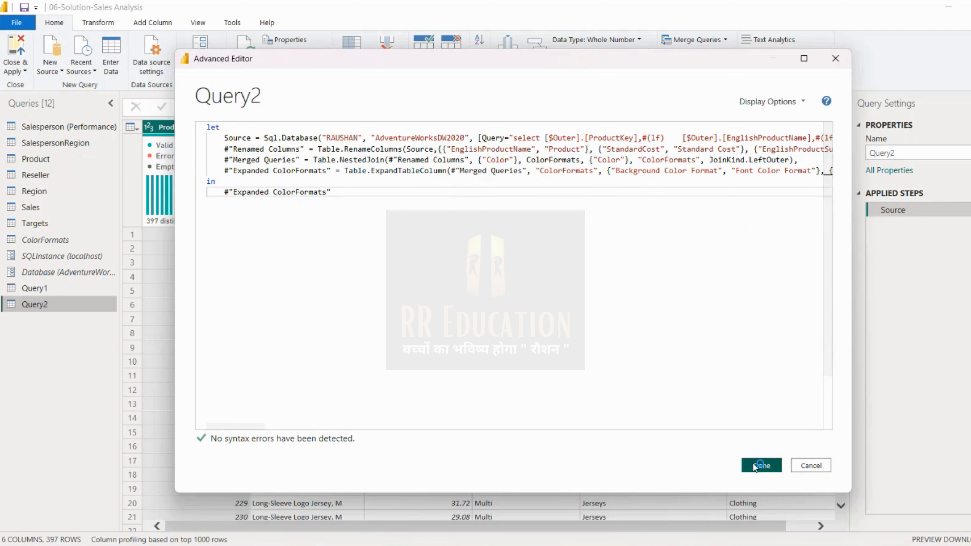